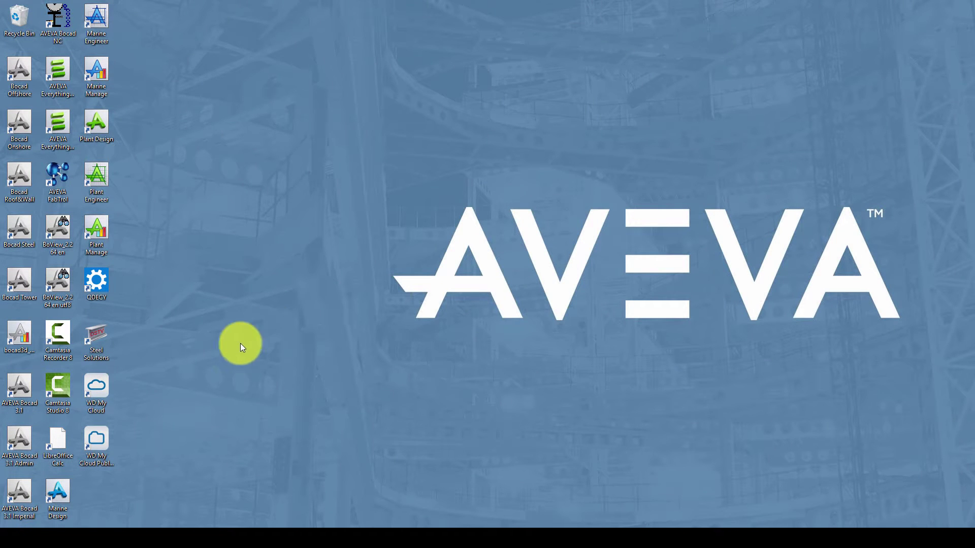
- Rename cli_pr.inp in the Bocad profil folder to cli_pr.csv, accepting the extension warning
click(89, 524)
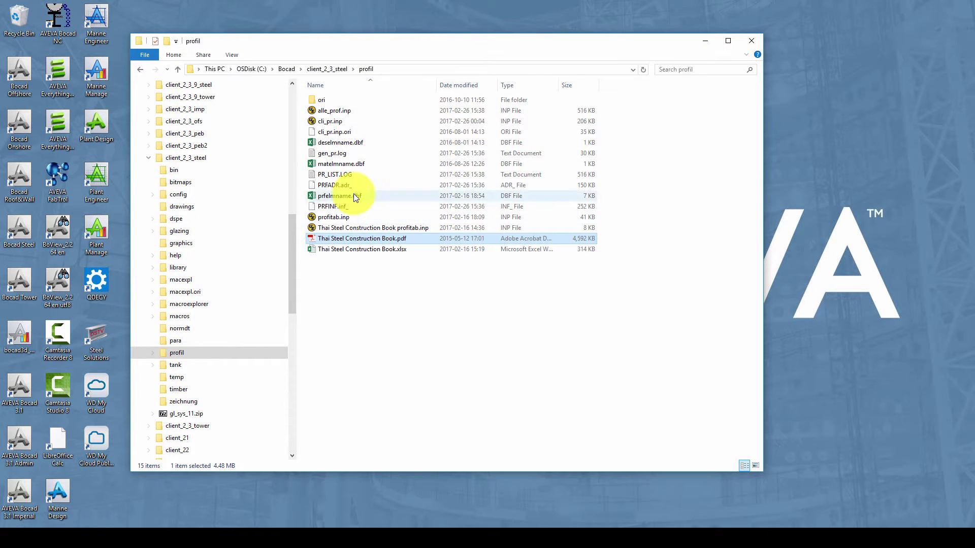
click(344, 123)
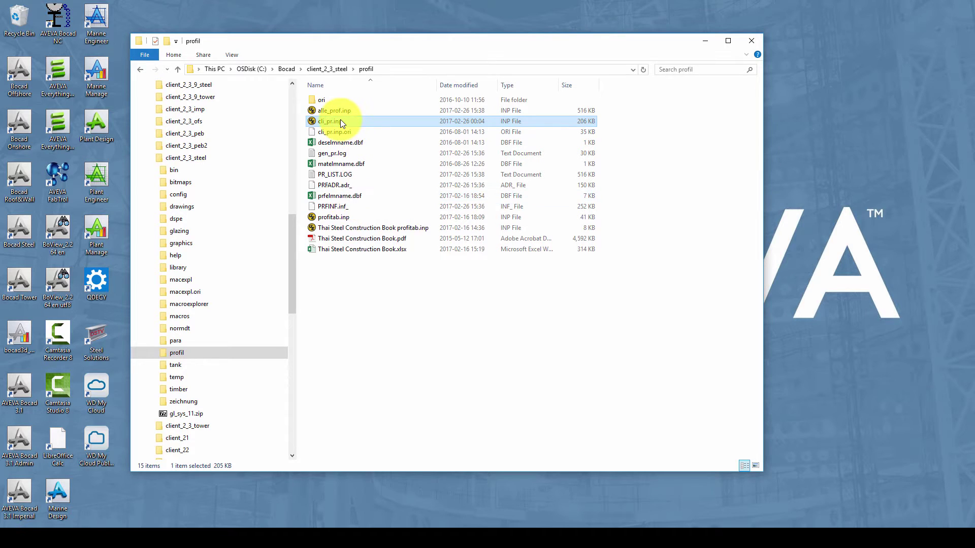
mouse_move(330, 121)
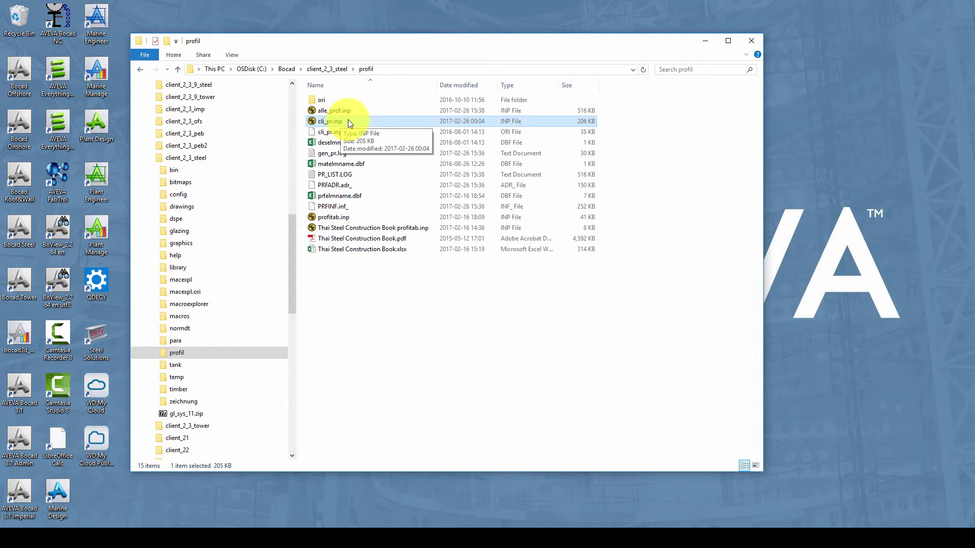
click(349, 120)
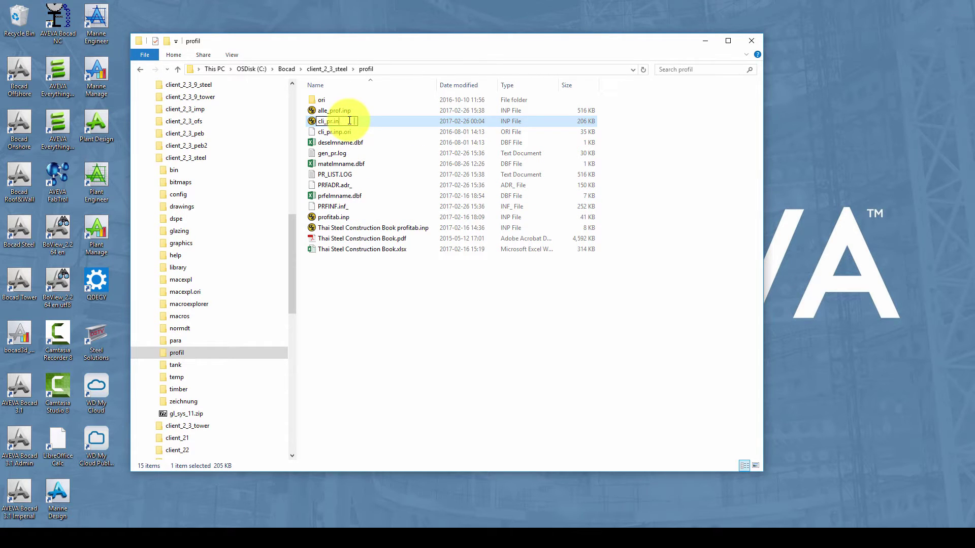
text(csv)
key(Return)
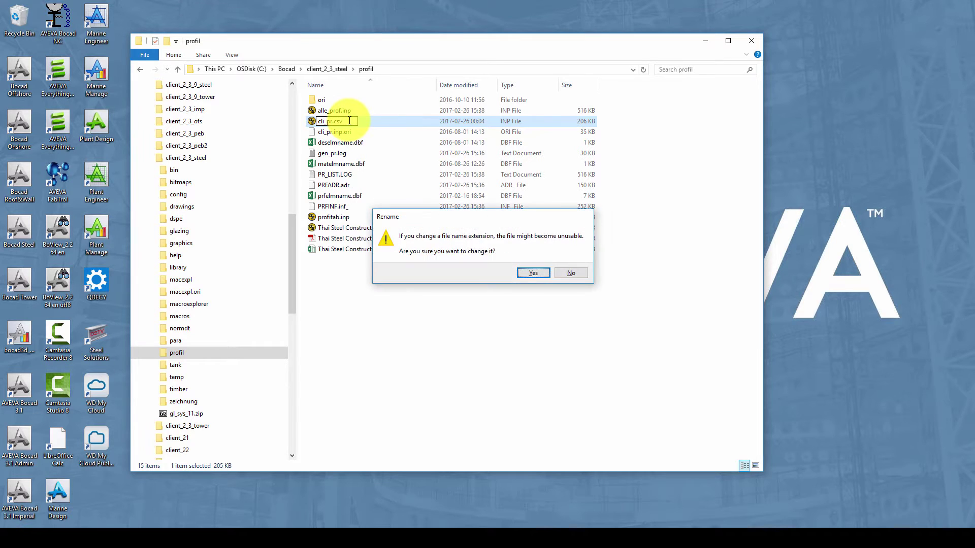
key(Return)
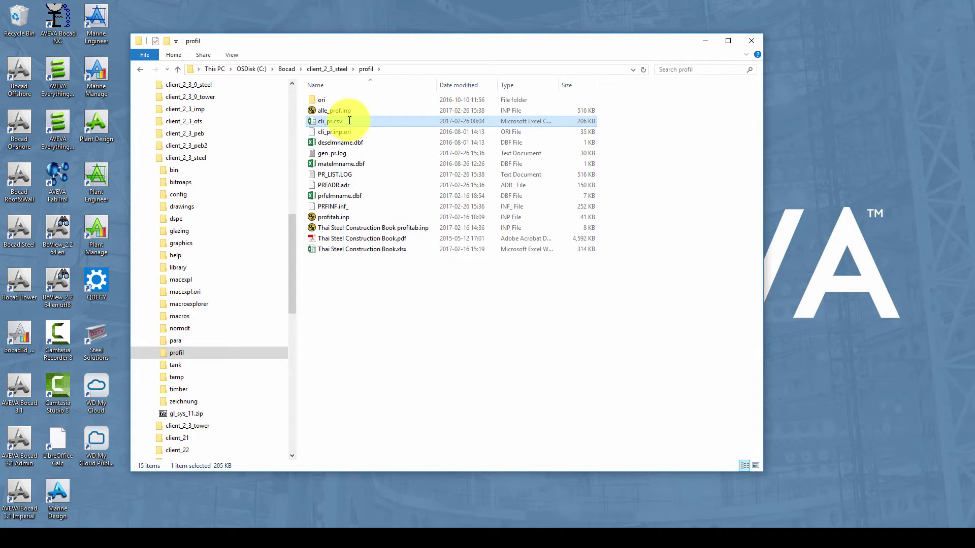
- Open cli_pr.csv in Excel and insert a blank row 31 above the L100*13 profile
double_click(349, 120)
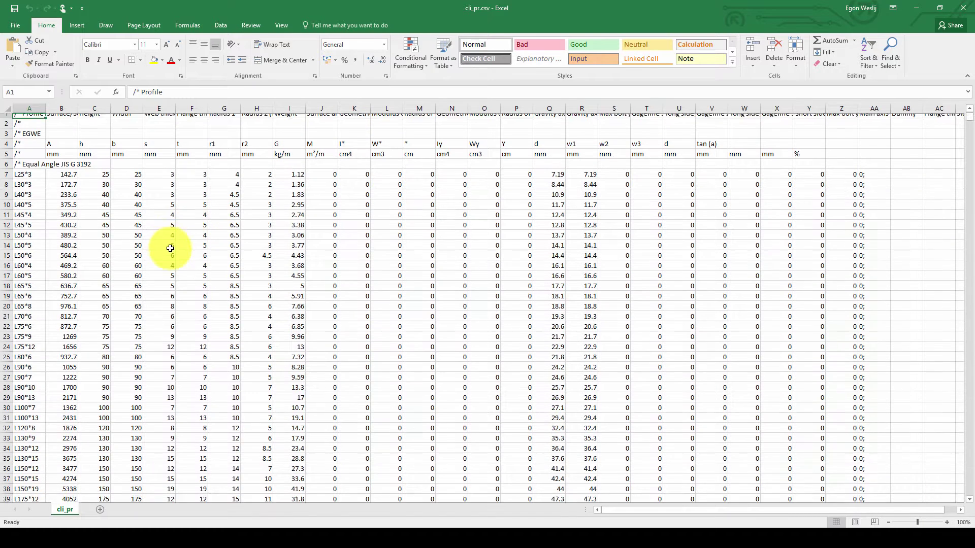
scroll(170, 248, down, 2)
click(32, 362)
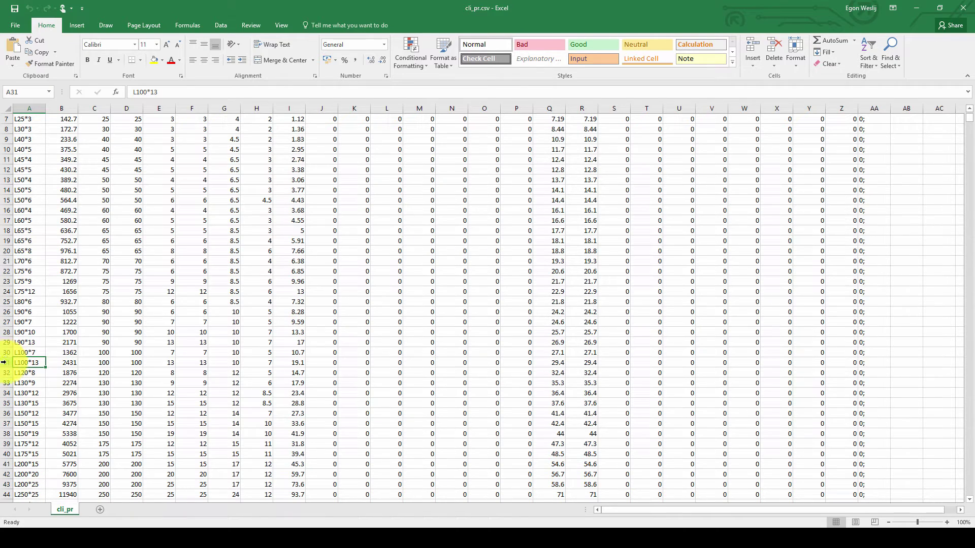
click(4, 362)
right_click(4, 362)
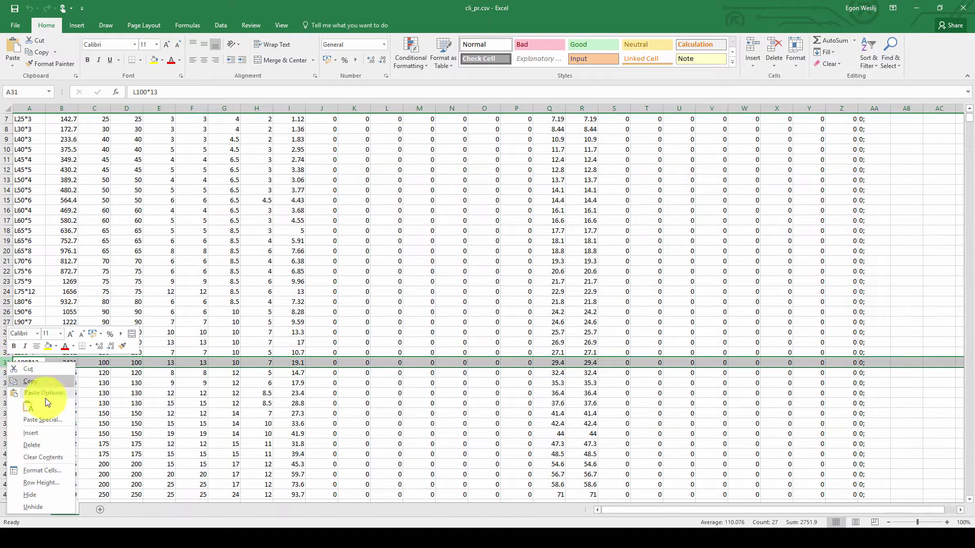
click(49, 432)
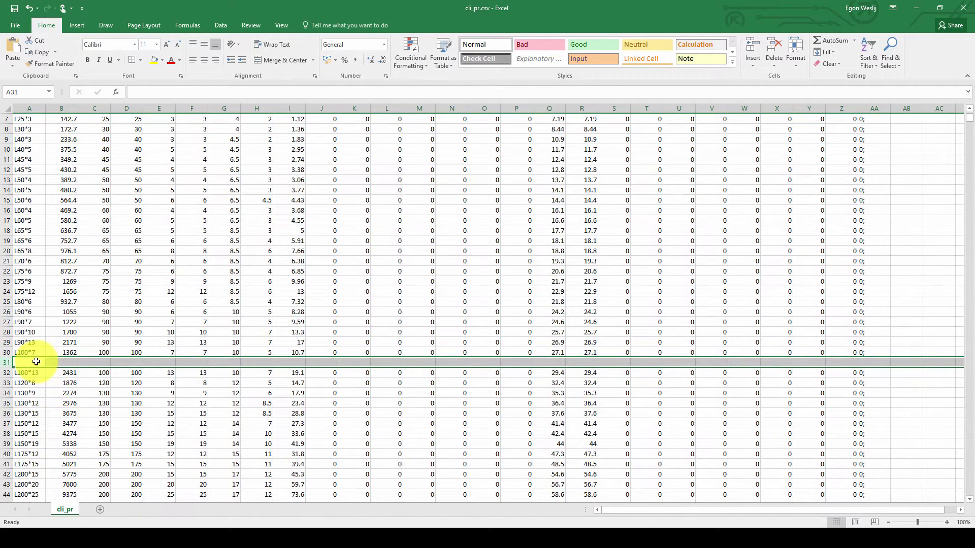
- Enter the profile name L100*10 in cell A31
click(36, 361)
text(L100*10)
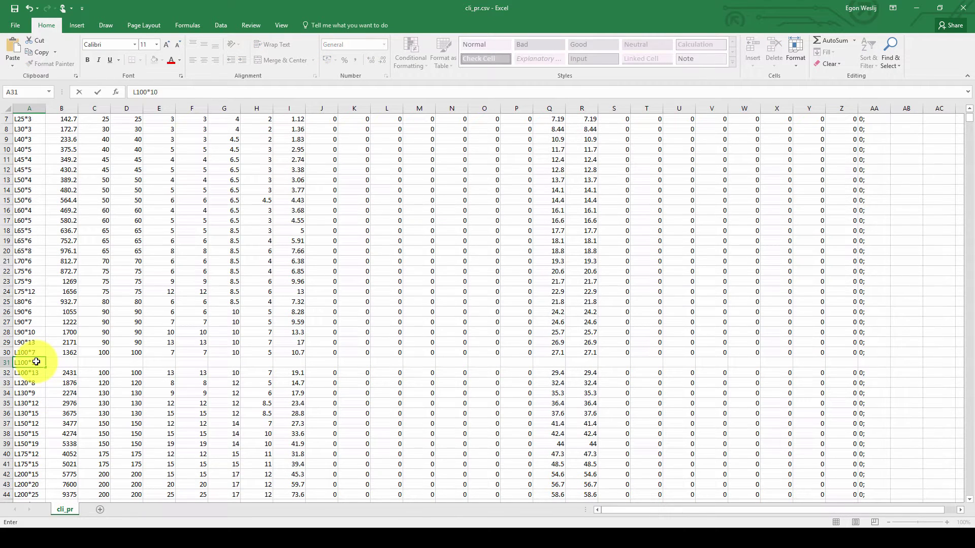
key(Tab)
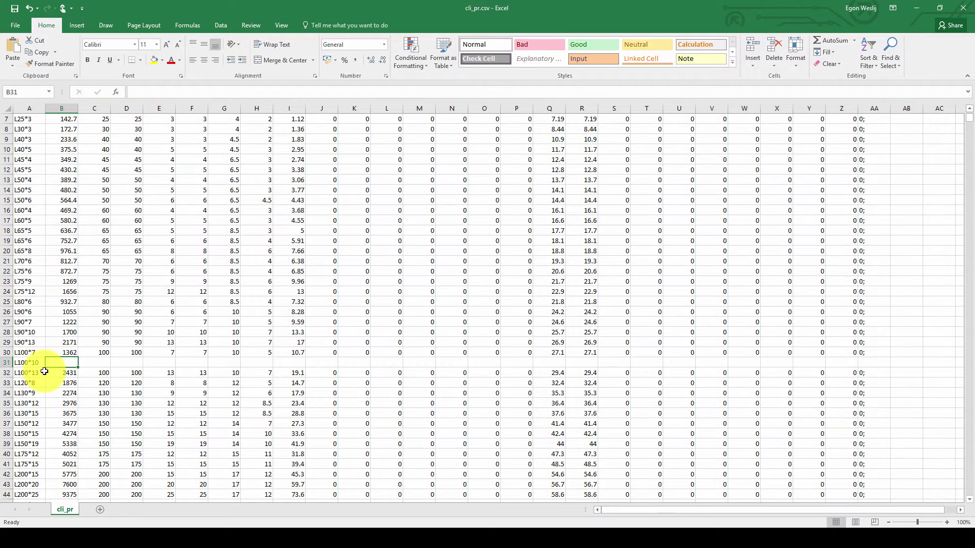
click(109, 532)
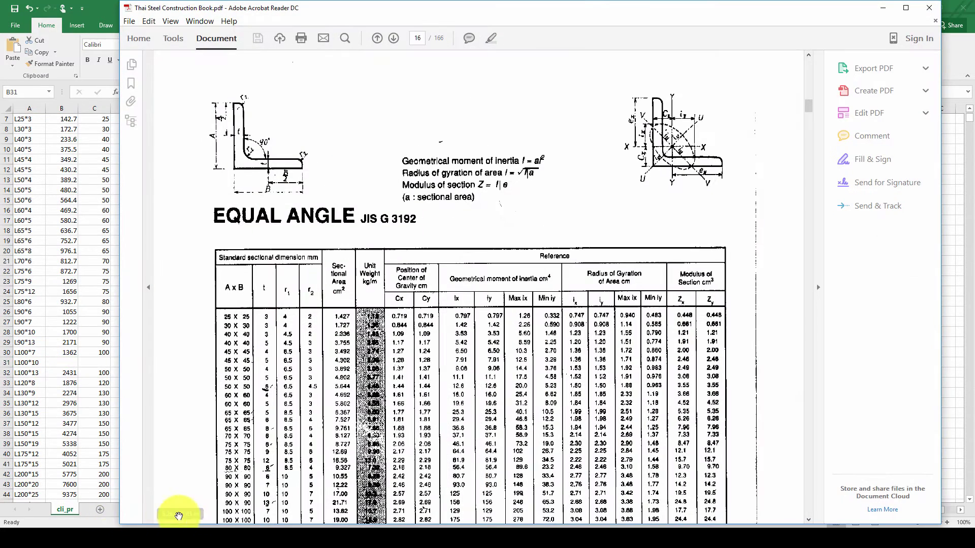
scroll(246, 495, down, 3)
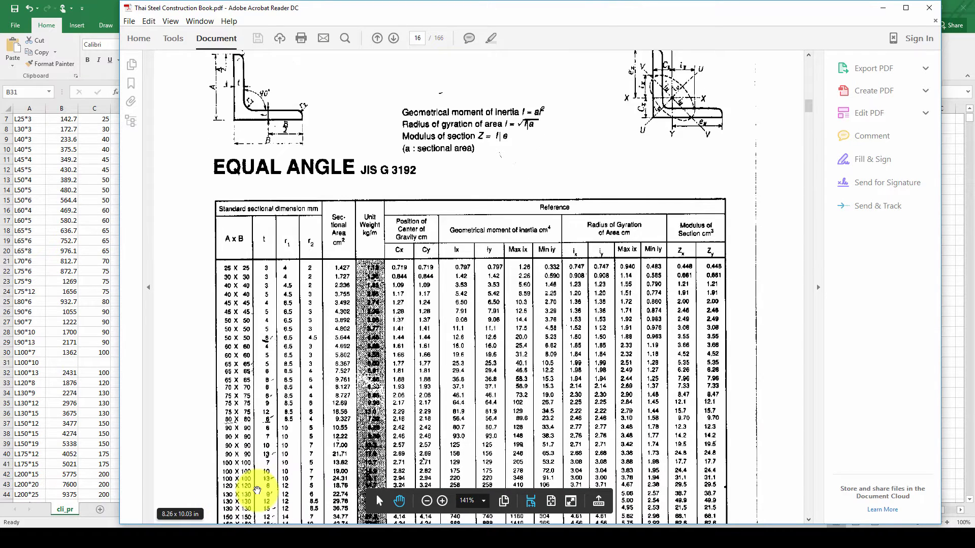
scroll(275, 451, down, 1)
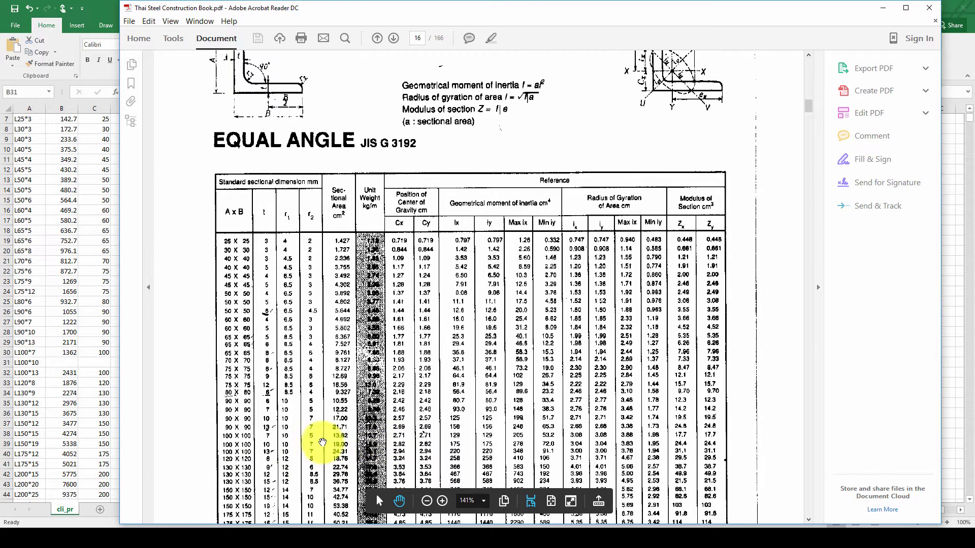
click(101, 10)
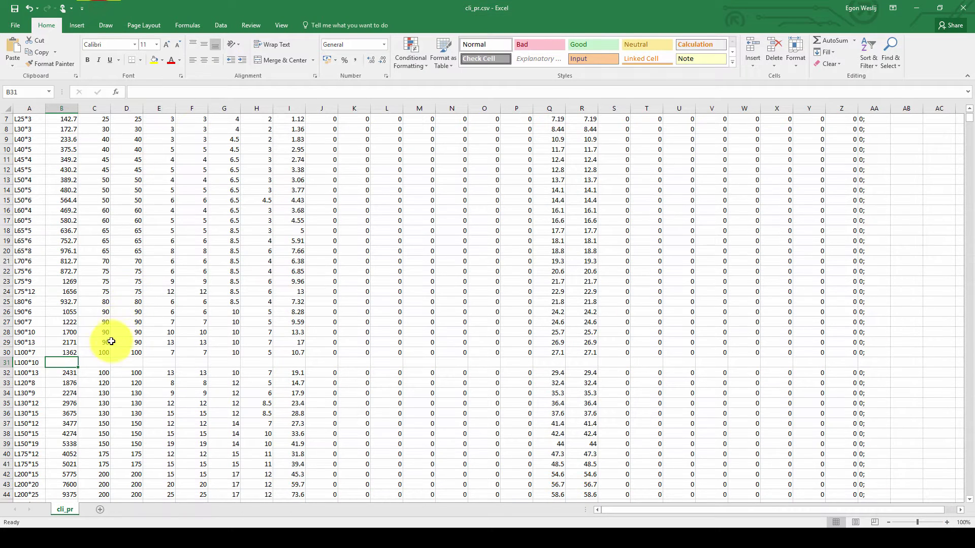
- Enter 1900, height 100, width 100 and thickness 10 in B31 to E31
text(19)
key(Tab)
text(100)
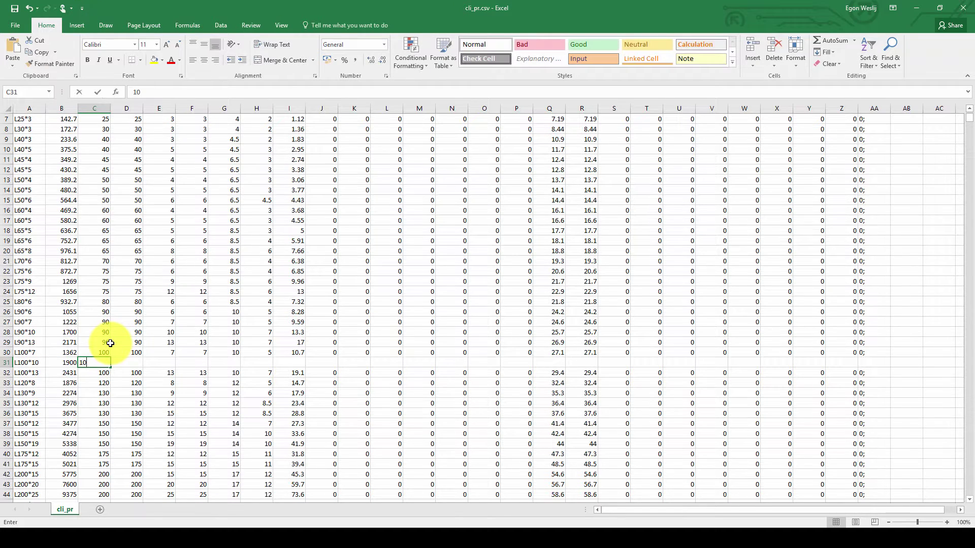
key(Tab)
text(100)
key(Tab)
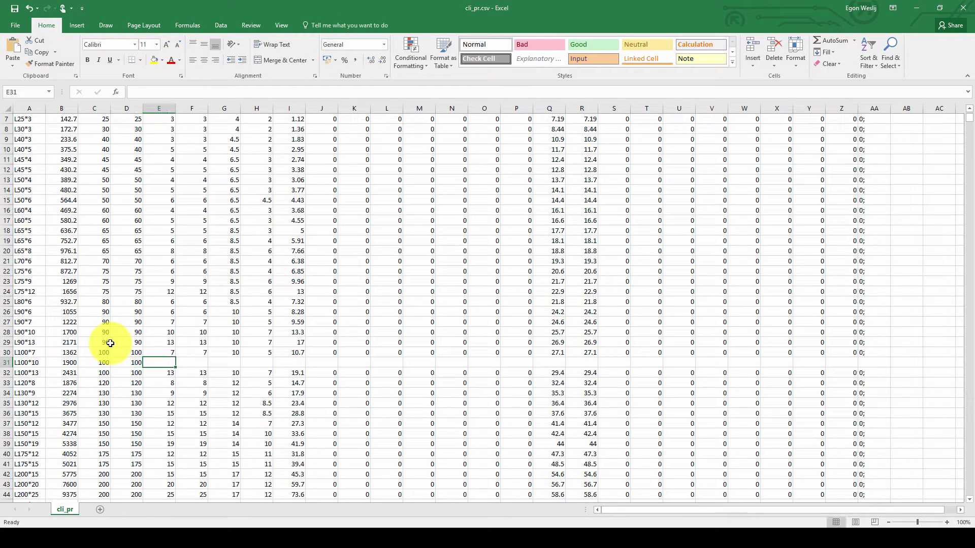
scroll(144, 288, up, 2)
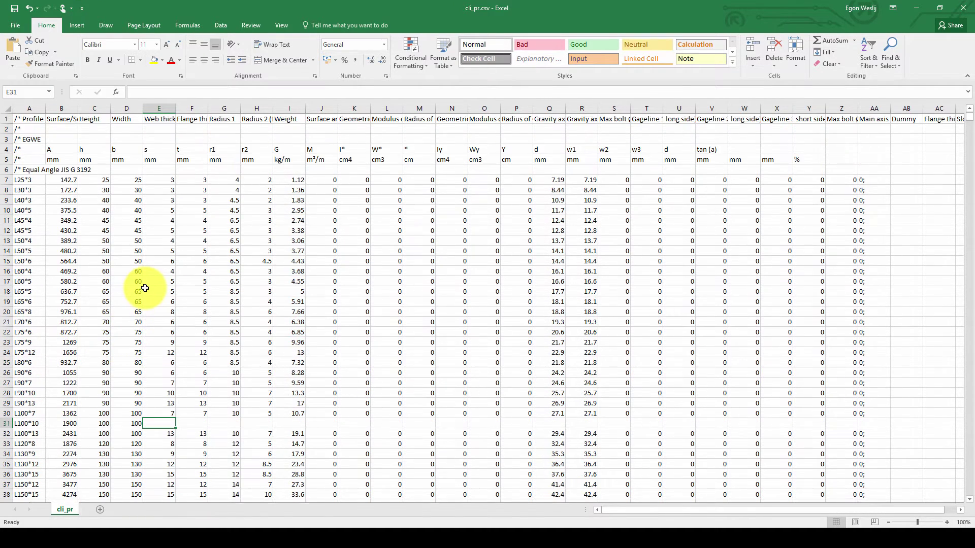
text(1)
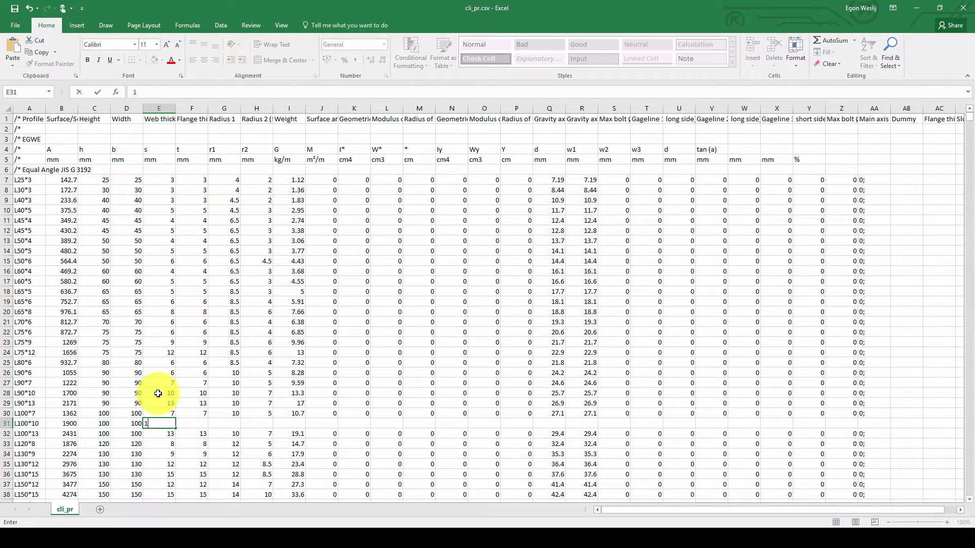
text(0)
key(Tab)
text(10)
key(Tab)
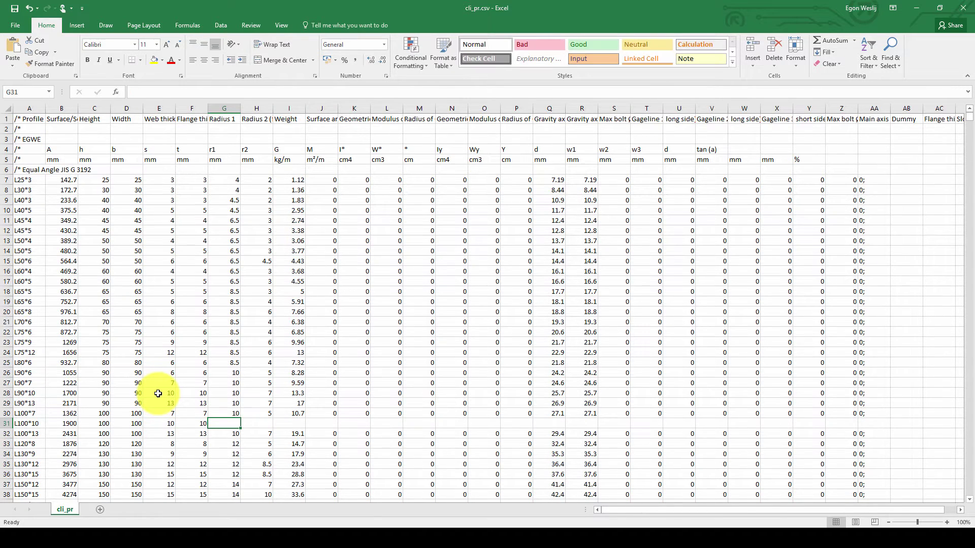
- Enter radius 10, radius 7 and weight 14.9 in G31 to I31
text(7)
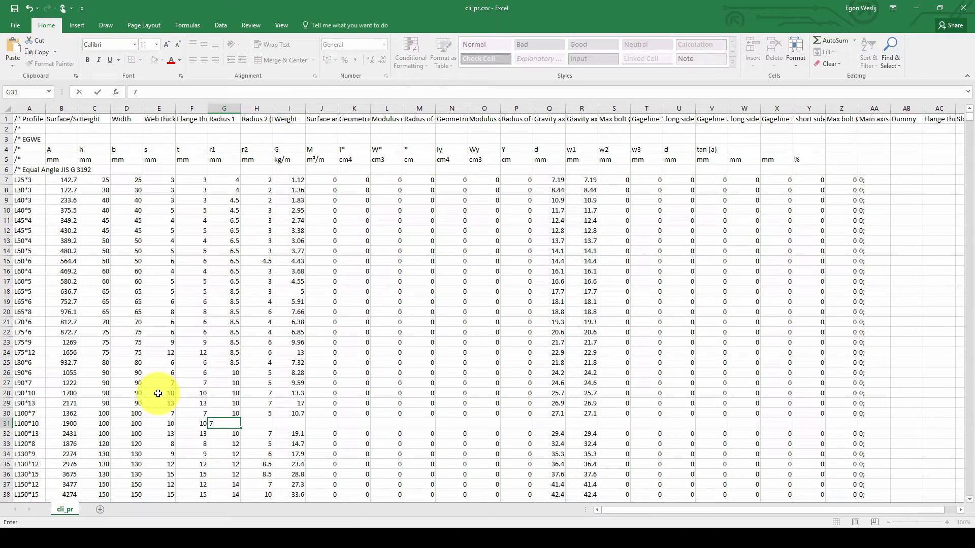
text(10)
key(Tab)
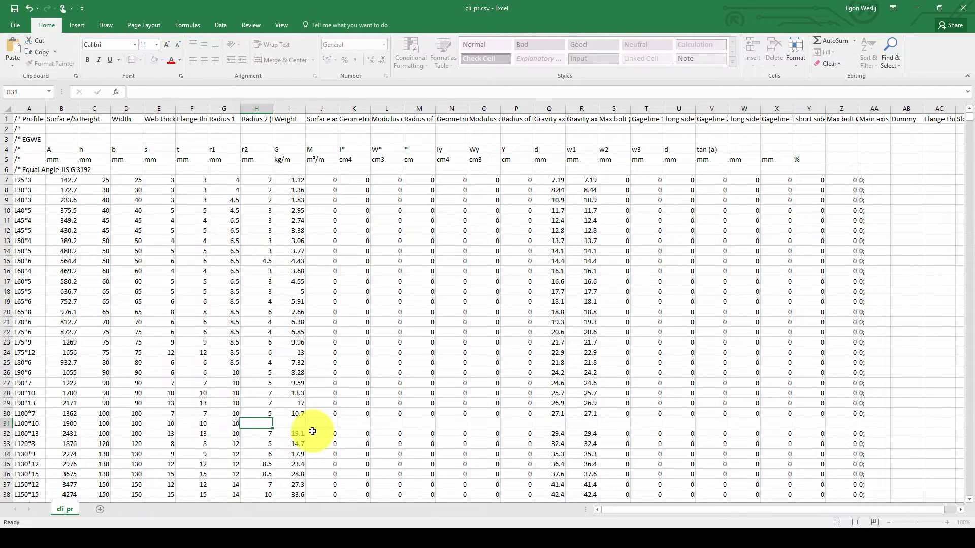
text(7)
key(Tab)
text(14)
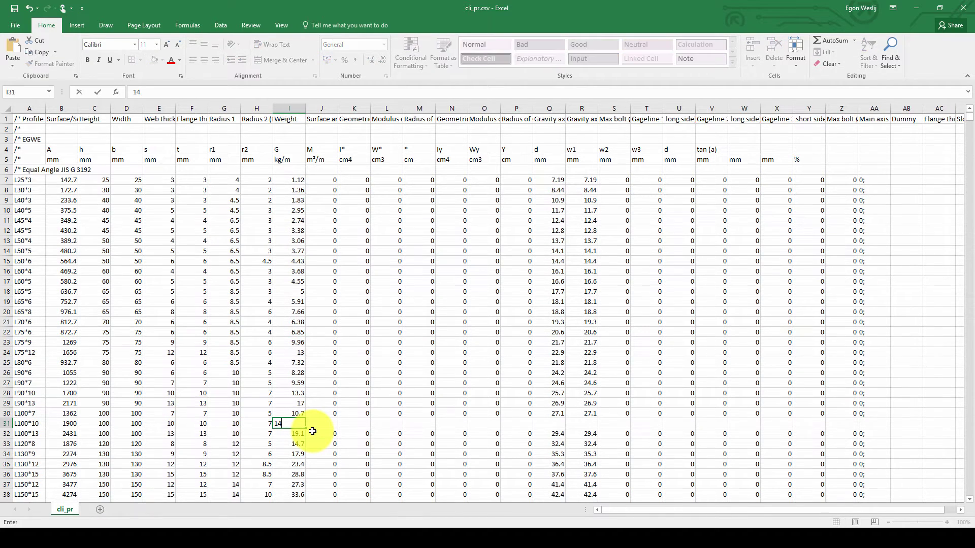
key(Tab)
- Fill the remaining row 31 property cells with zeros
key(Tab)
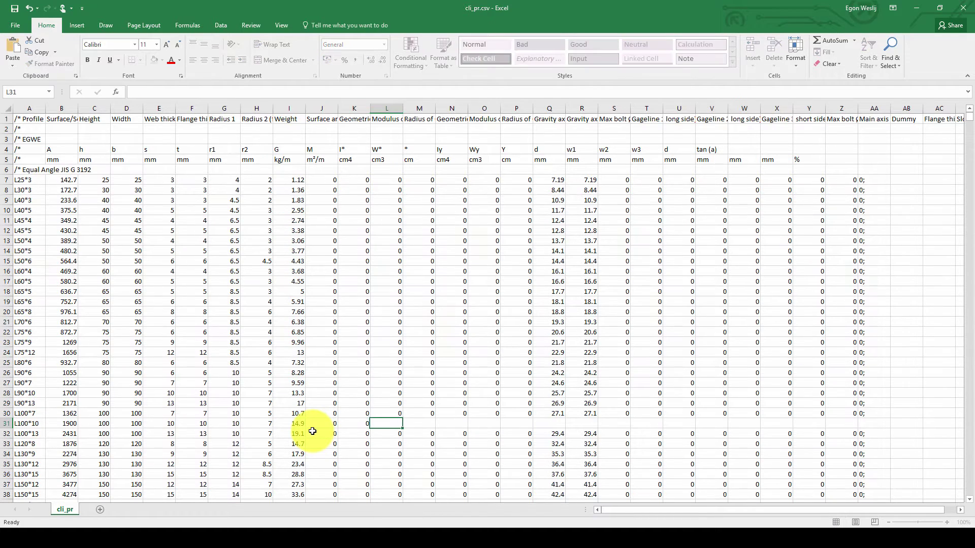
text(0	0	0	0	0)
key(Tab)
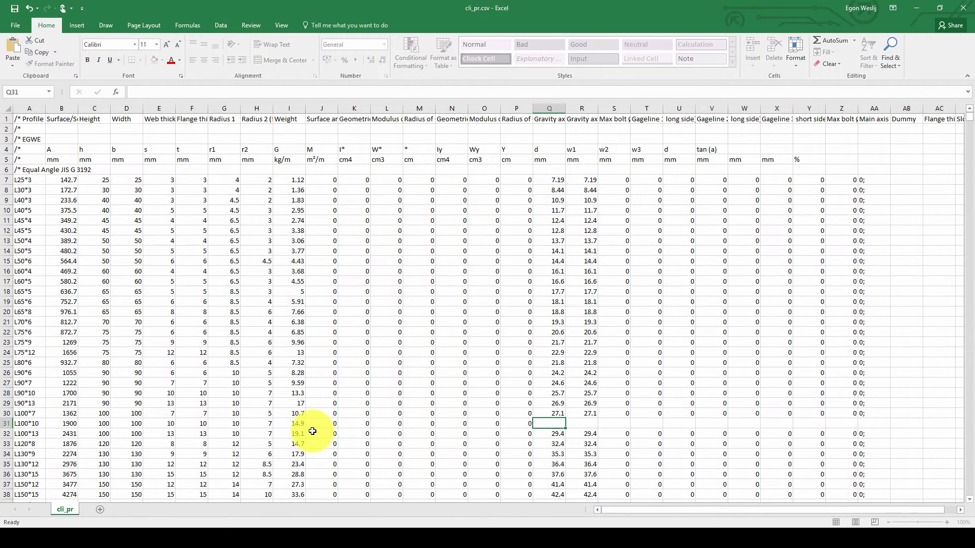
text(0)
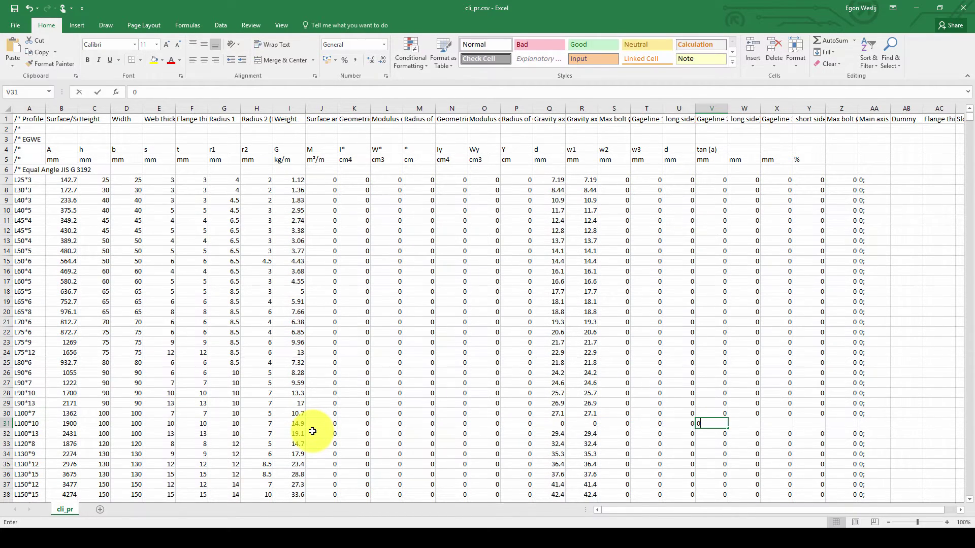
text(	0	0	0	0	0	0	0	0)
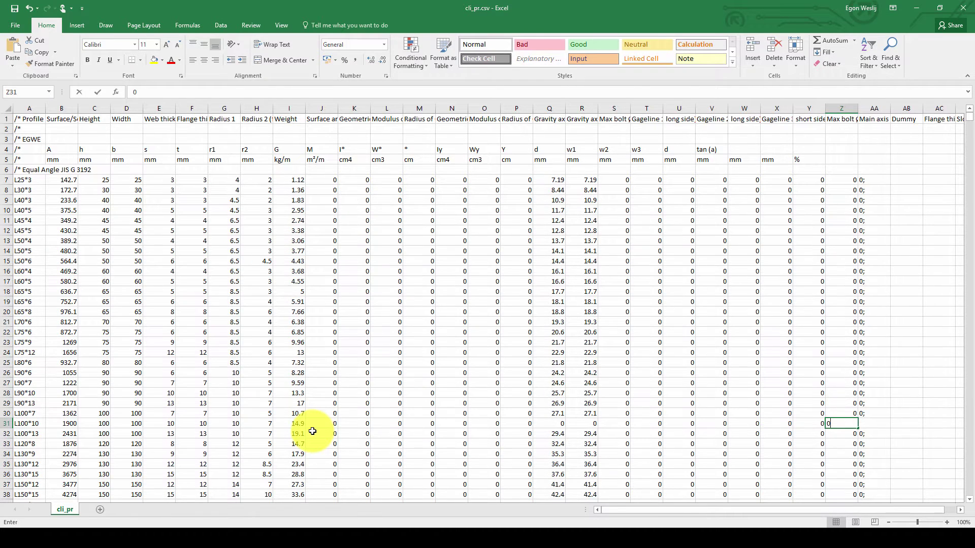
key(Tab)
text(0)
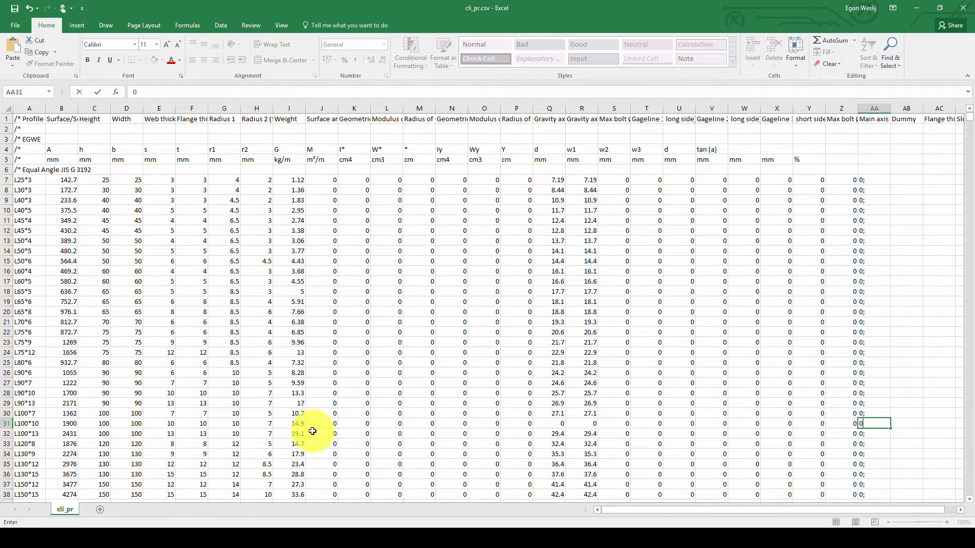
click(549, 312)
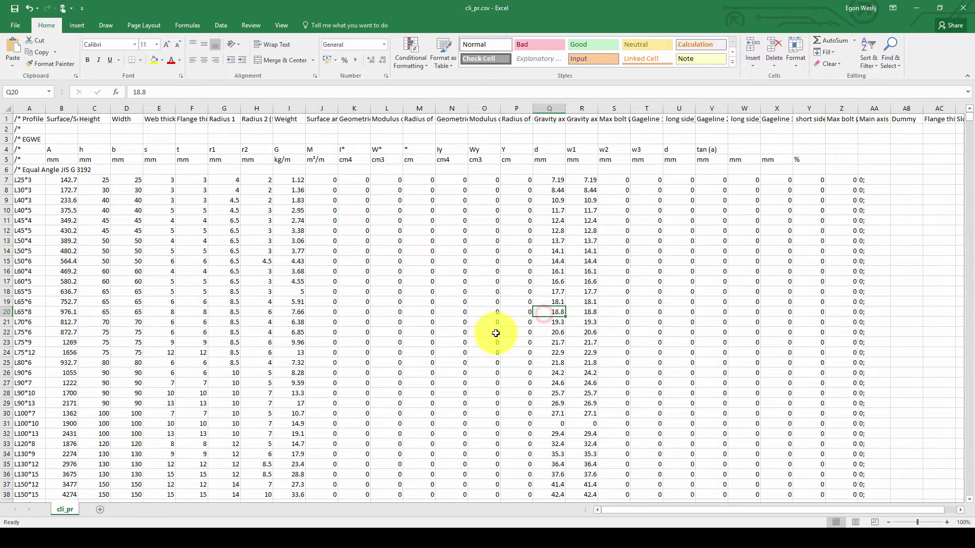
- Close Excel, saving over cli_pr.csv and keeping the CSV format
click(964, 7)
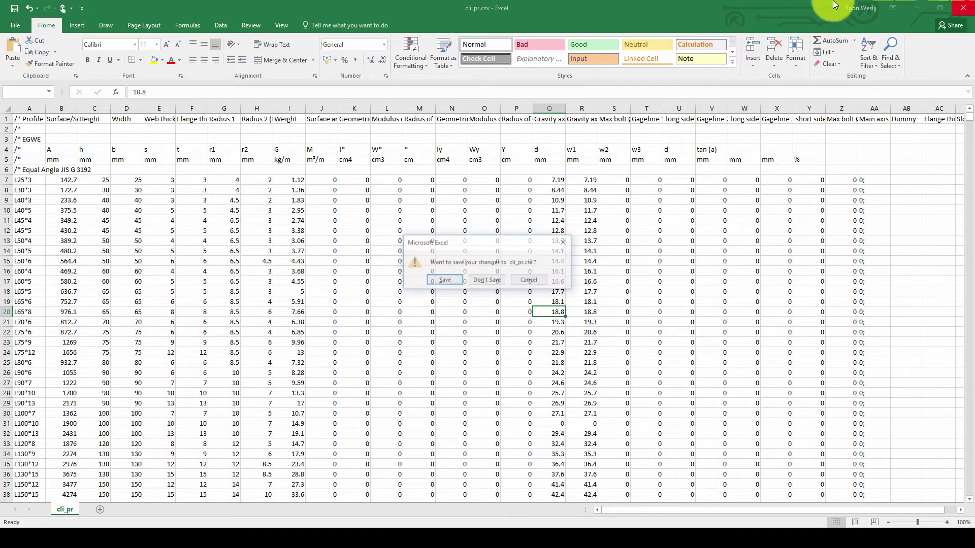
click(443, 280)
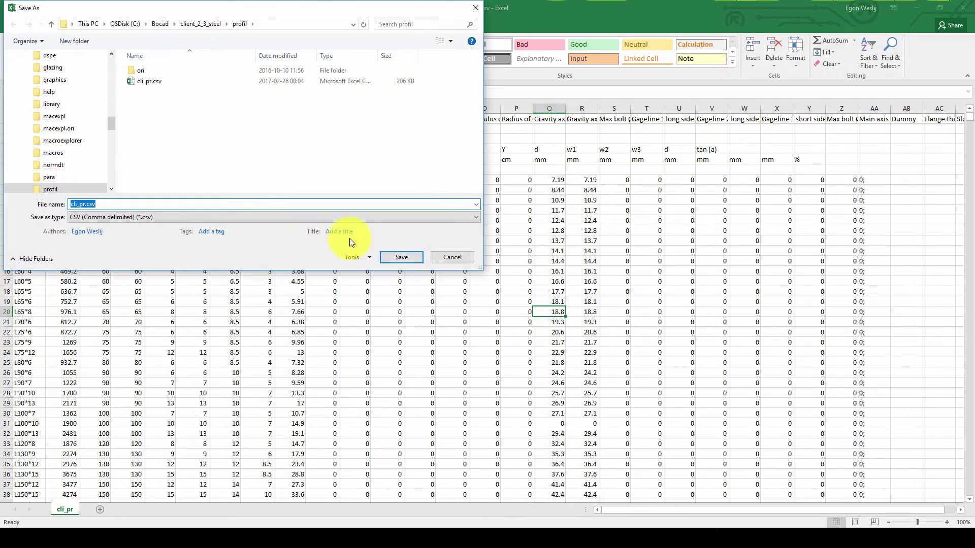
click(401, 257)
click(517, 268)
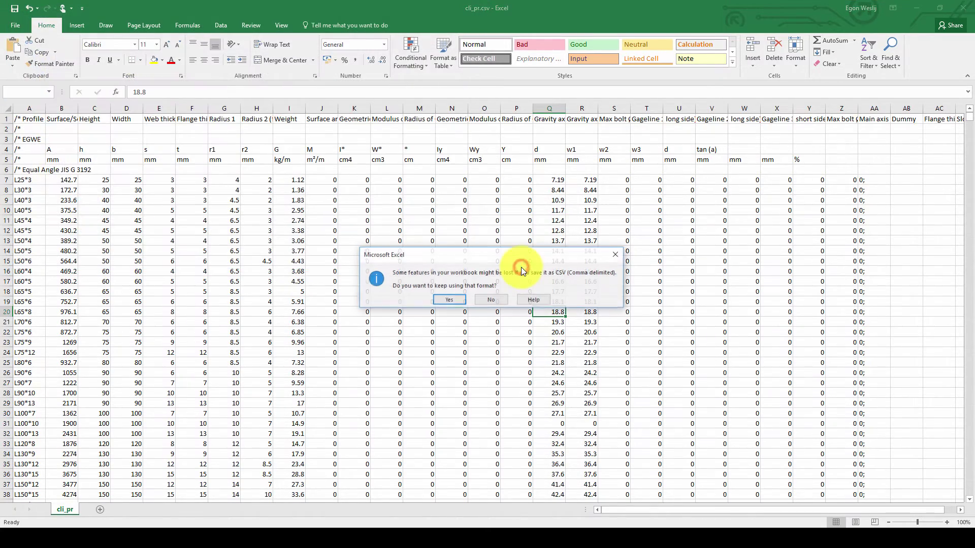
click(454, 300)
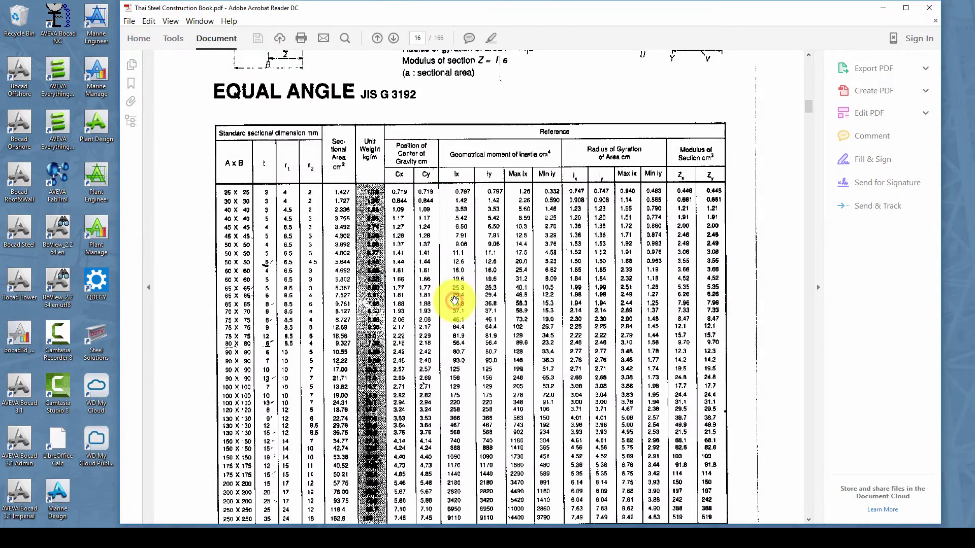
- Rename cli_pr.csv back to cli_pr.inp in the profil folder
click(887, 7)
click(337, 122)
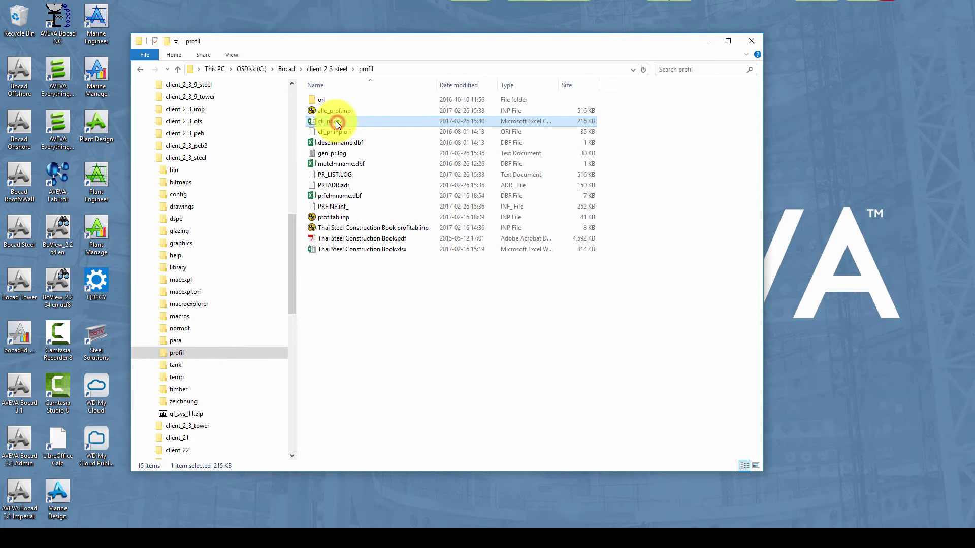
drag(336, 121, 369, 121)
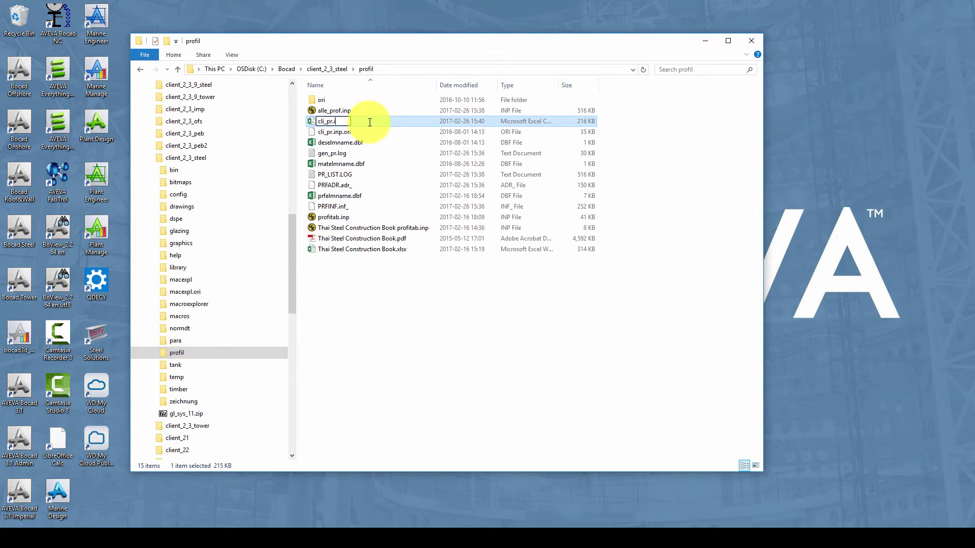
key(Return)
key(Return)
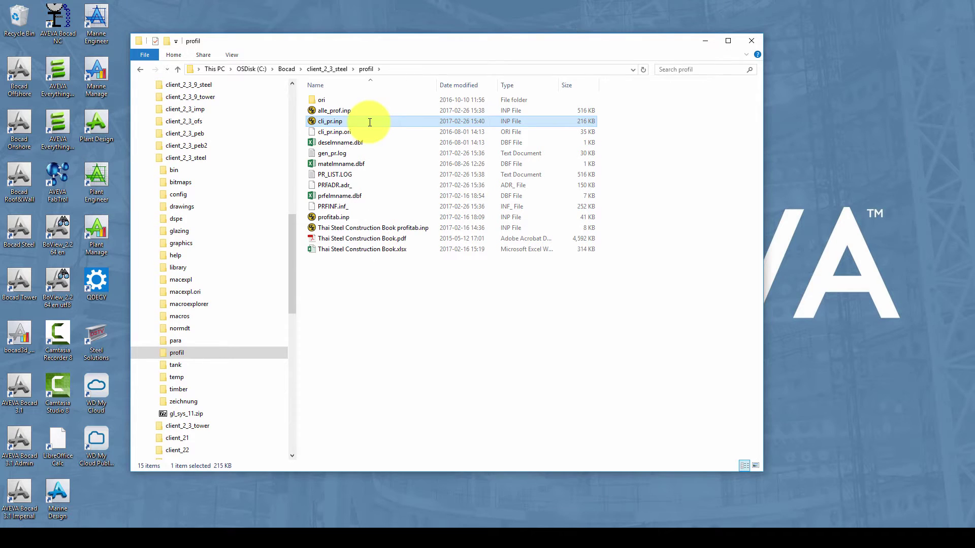
double_click(369, 122)
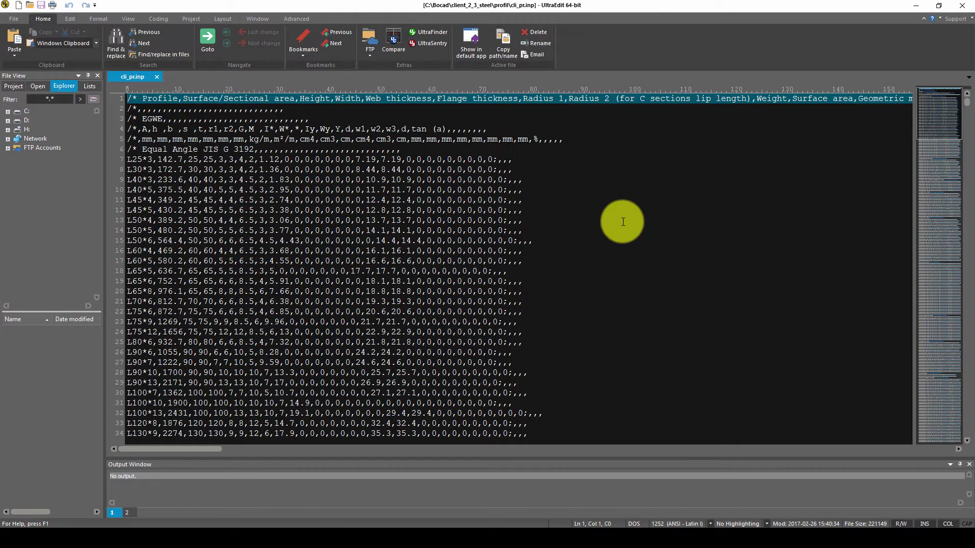
- Replace all doubled trailing commas in cli_pr.inp, 4196 occurrences
key(ctrl+r)
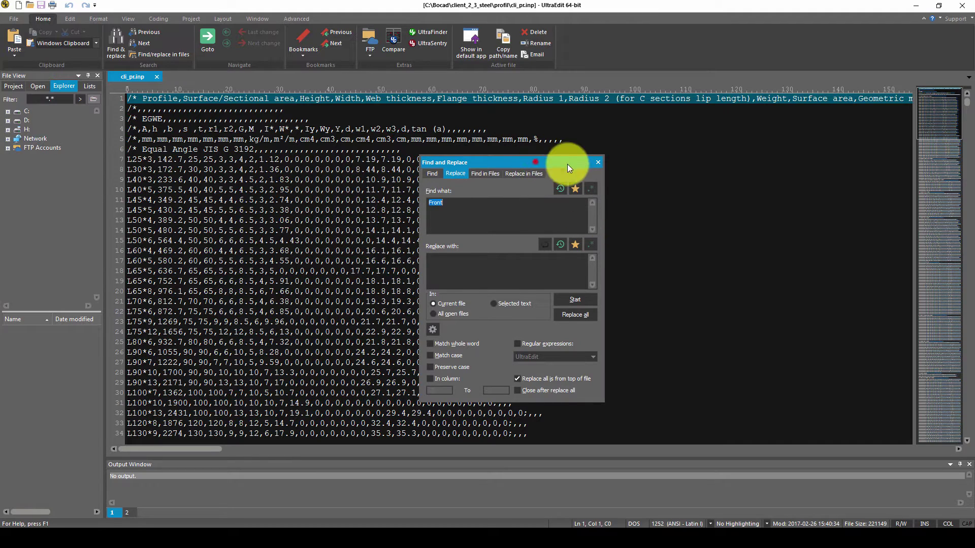
drag(568, 163, 713, 163)
click(682, 207)
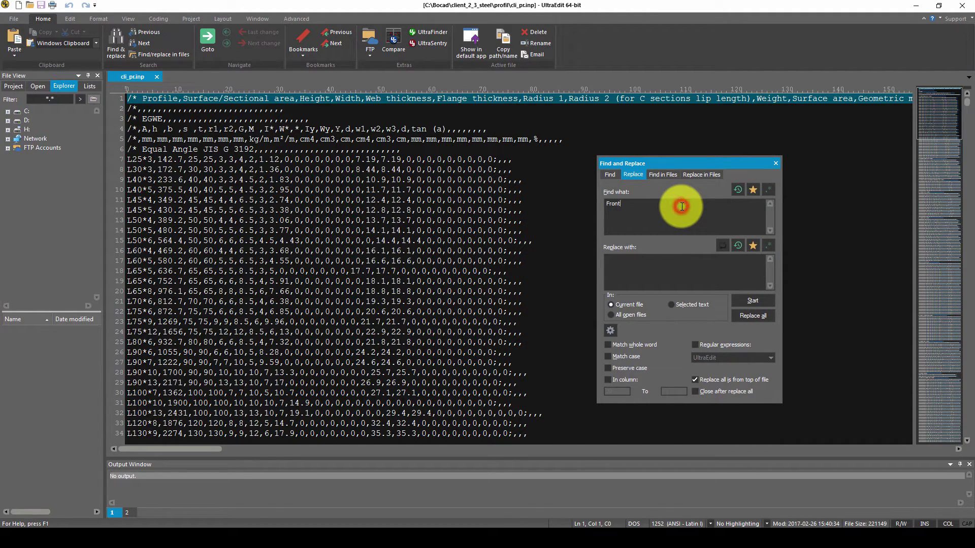
double_click(681, 207)
text(')
click(739, 316)
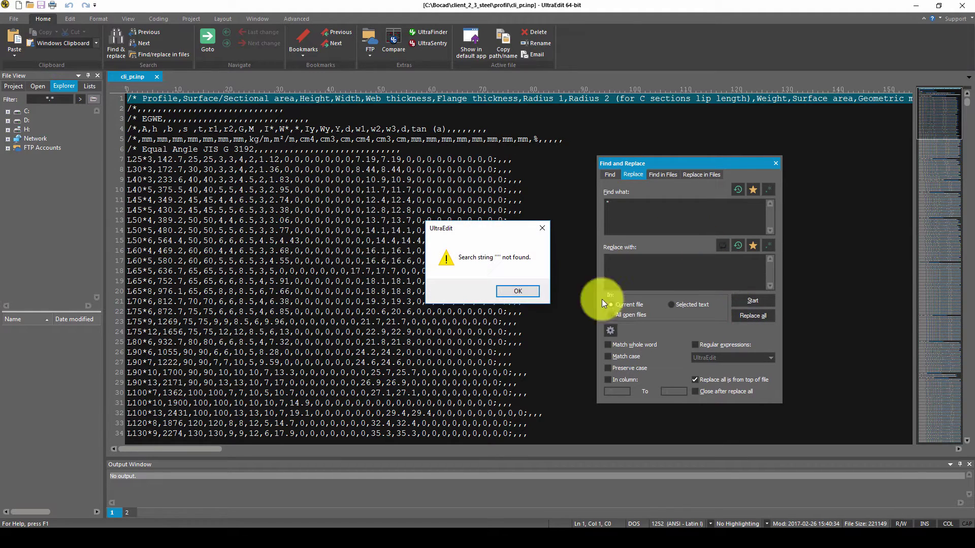
click(514, 292)
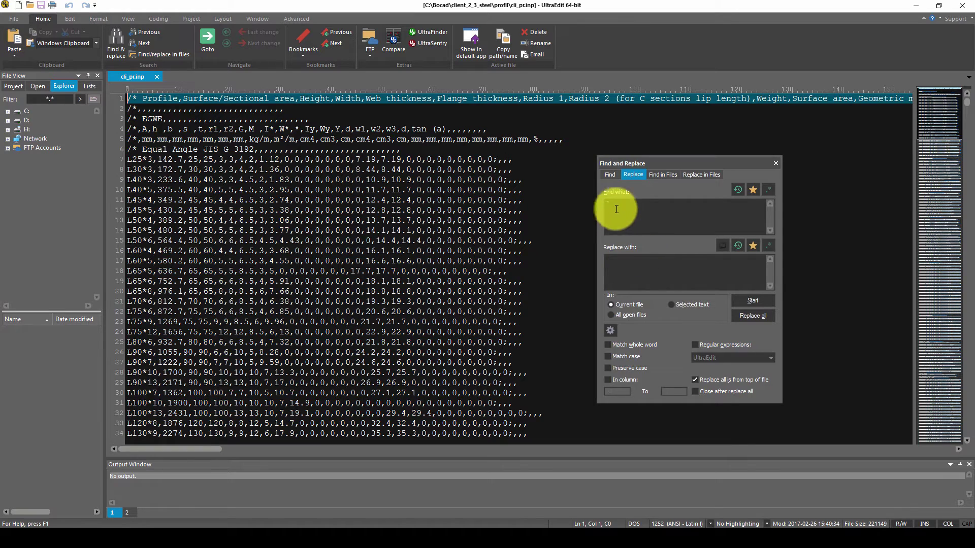
click(619, 204)
text(,,)
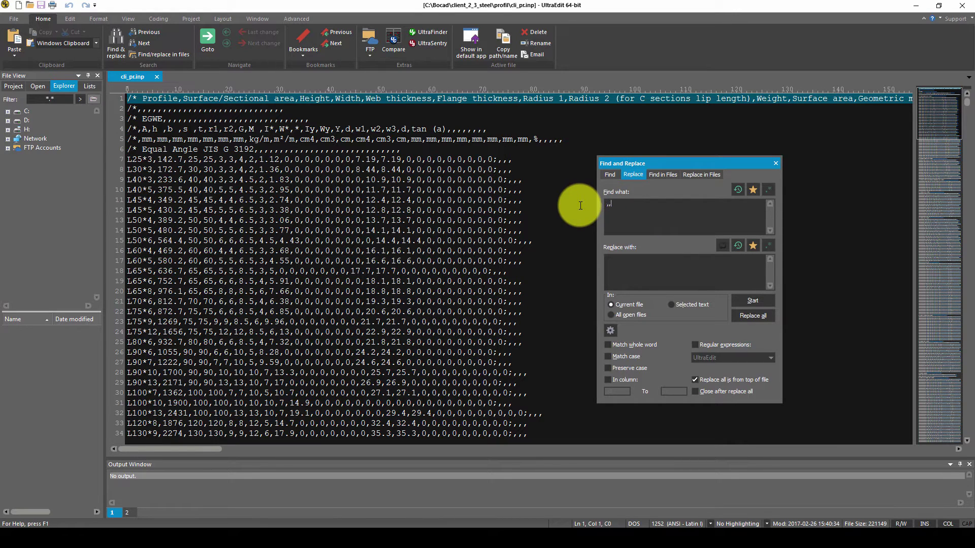
click(762, 315)
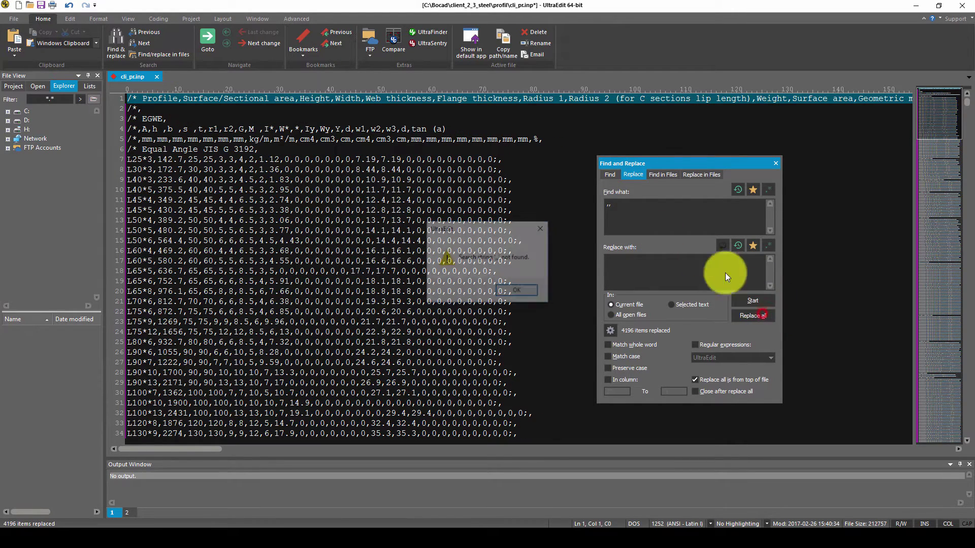
click(513, 290)
- Strip the comma after each line-ending semicolon (2187 replacements) and recheck for leftovers
click(624, 200)
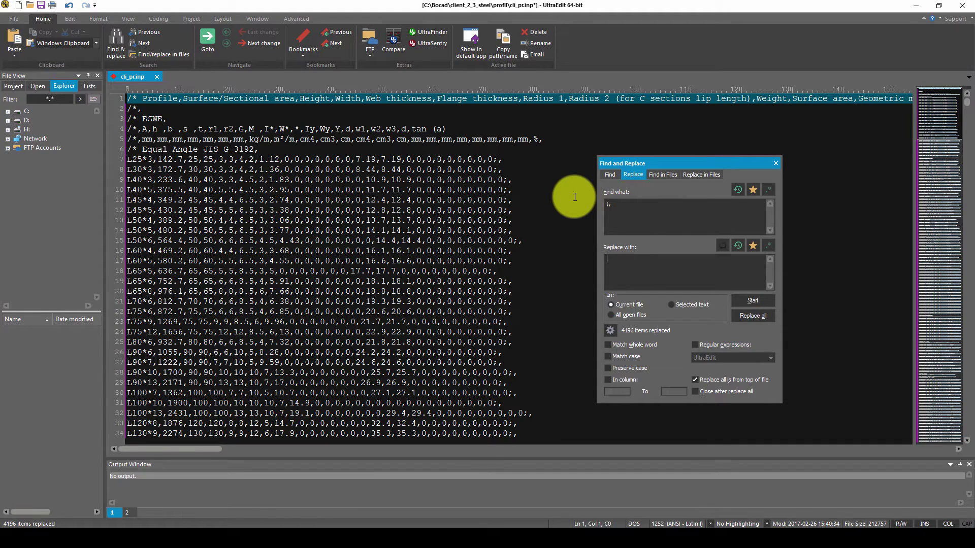
click(724, 285)
text(;)
click(754, 316)
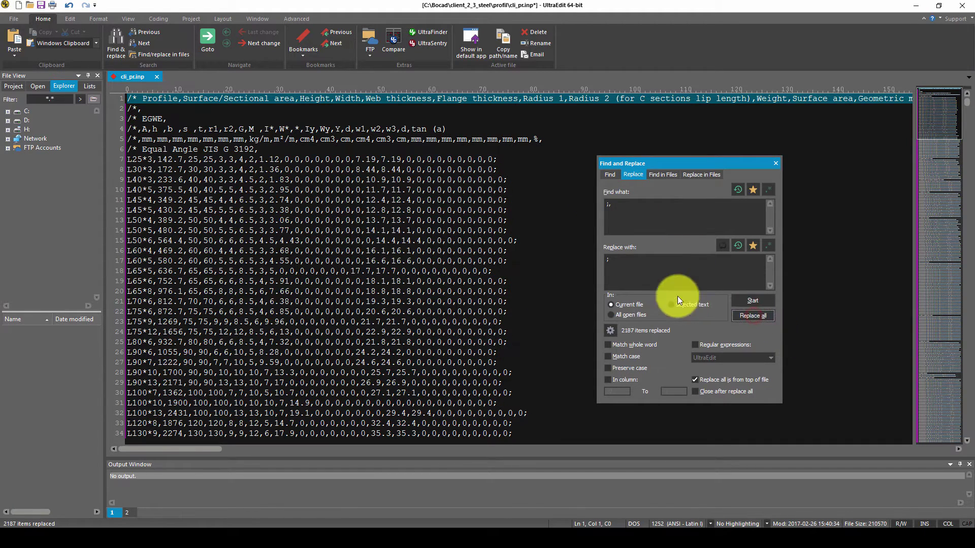
click(628, 205)
drag(628, 205, 587, 207)
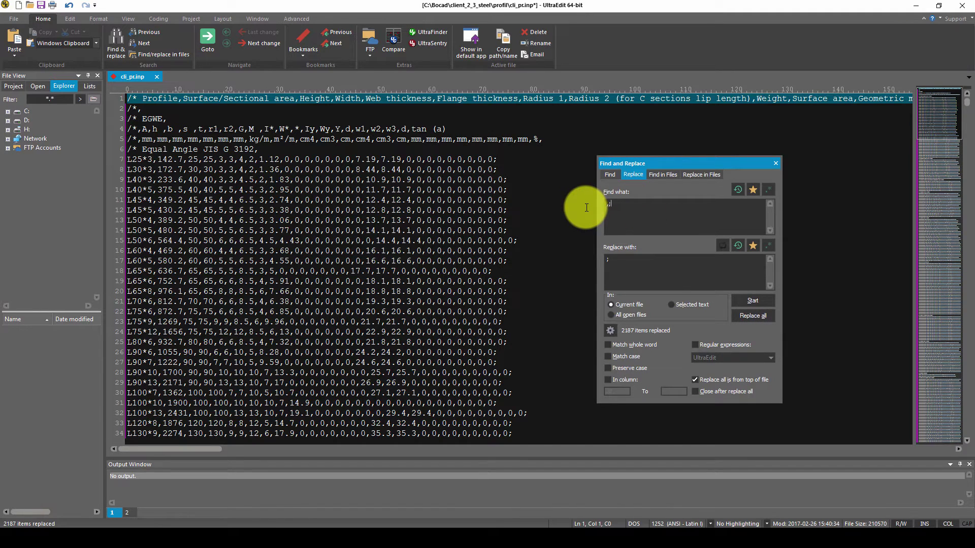
click(753, 313)
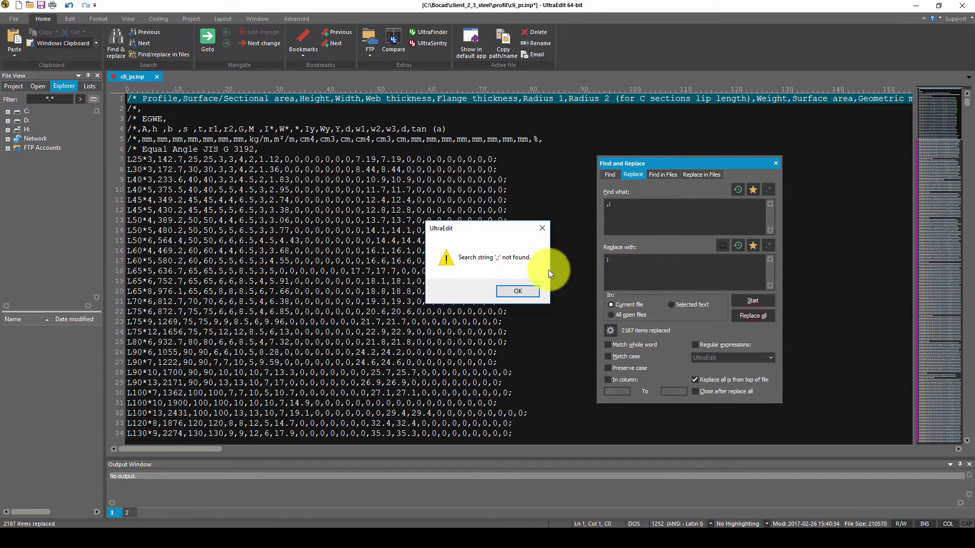
click(526, 290)
double_click(613, 205)
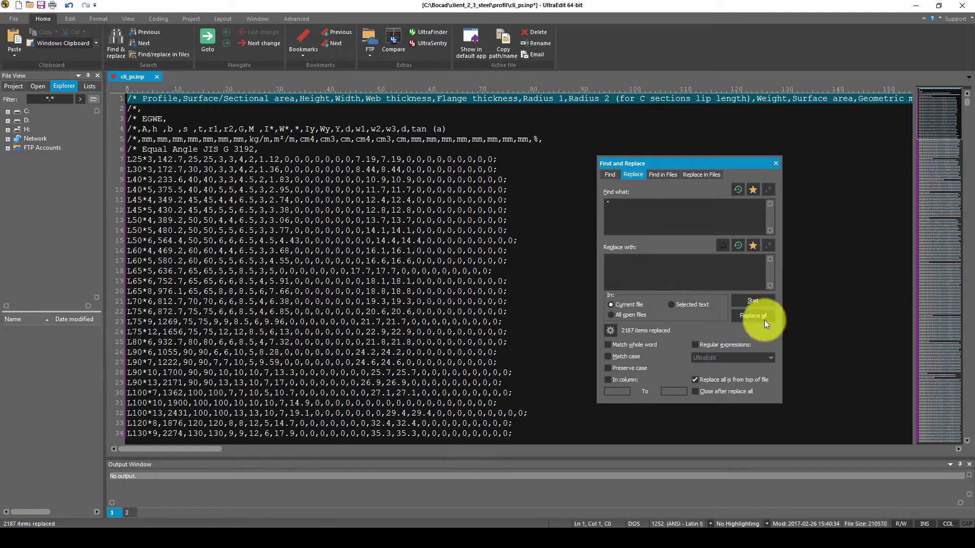
click(767, 315)
click(515, 292)
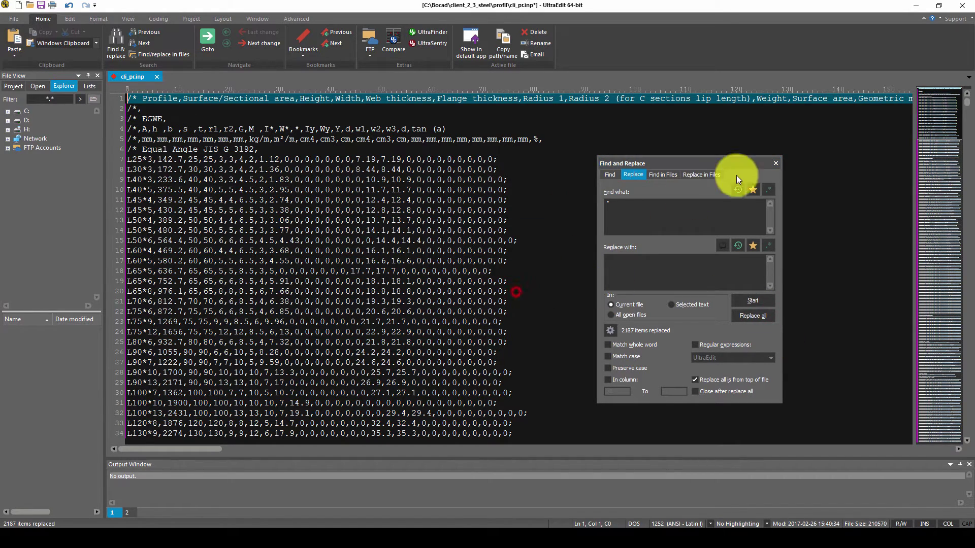
- Close Find and Replace and UltraEdit, saving cli_pr.inp
click(773, 163)
click(962, 5)
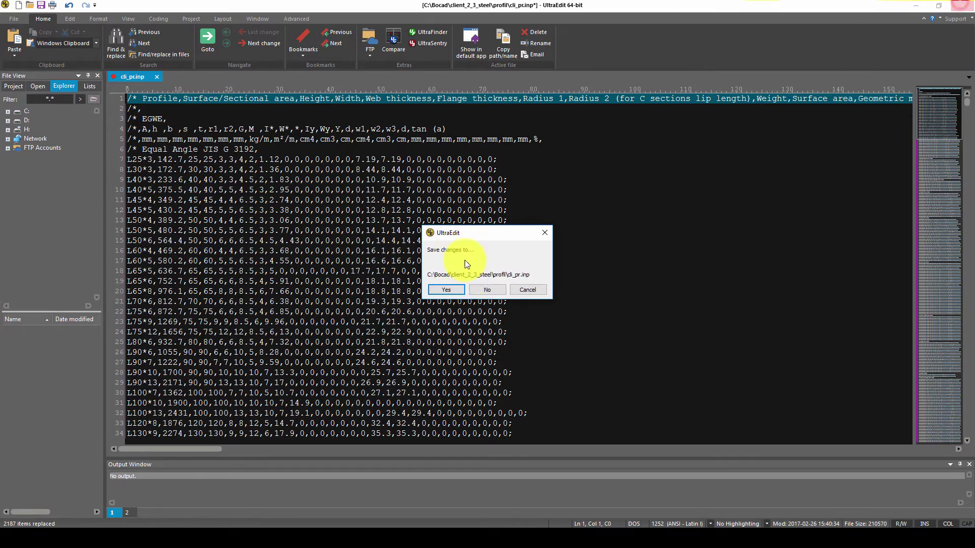
click(440, 286)
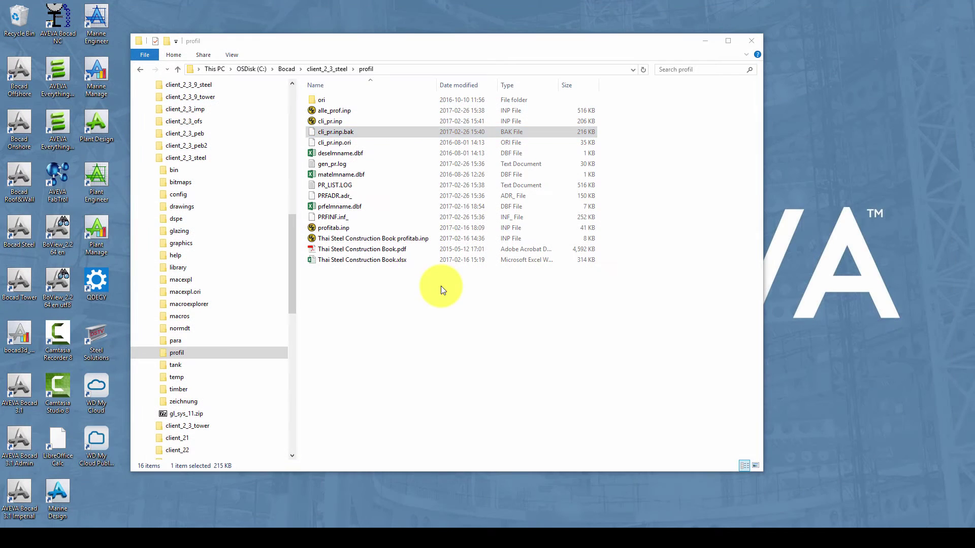
- Launch Bocad admin and run the kor profiles-and-bolts database maintenance from Advanced
click(708, 44)
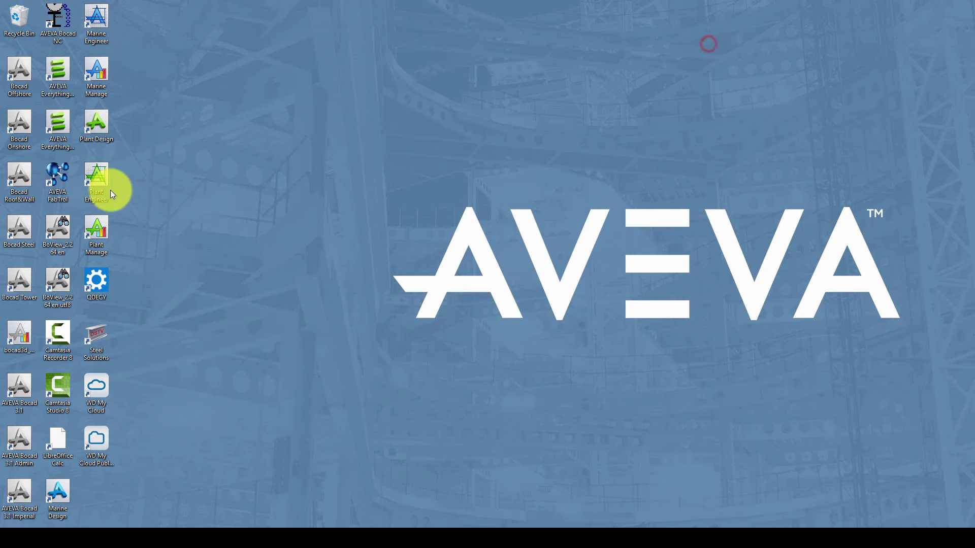
double_click(18, 339)
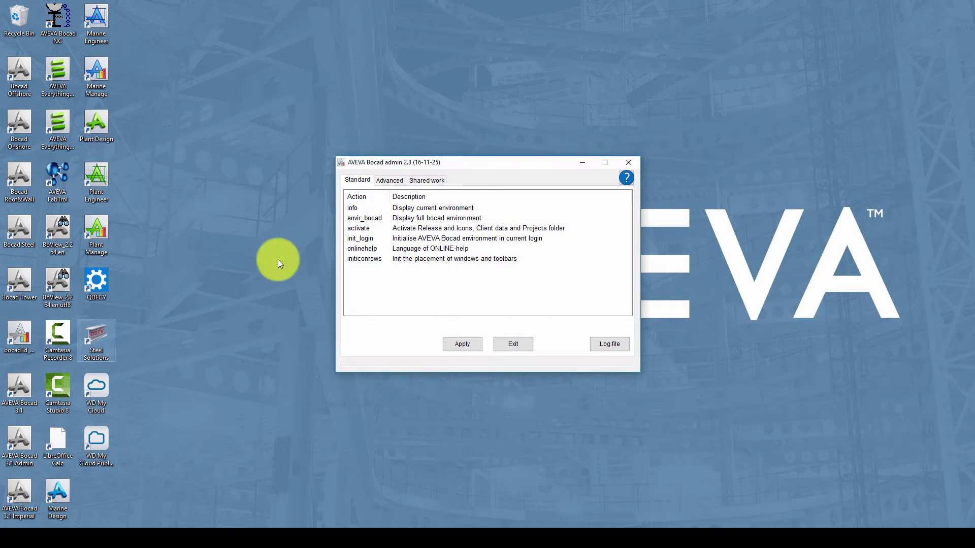
click(389, 180)
click(370, 249)
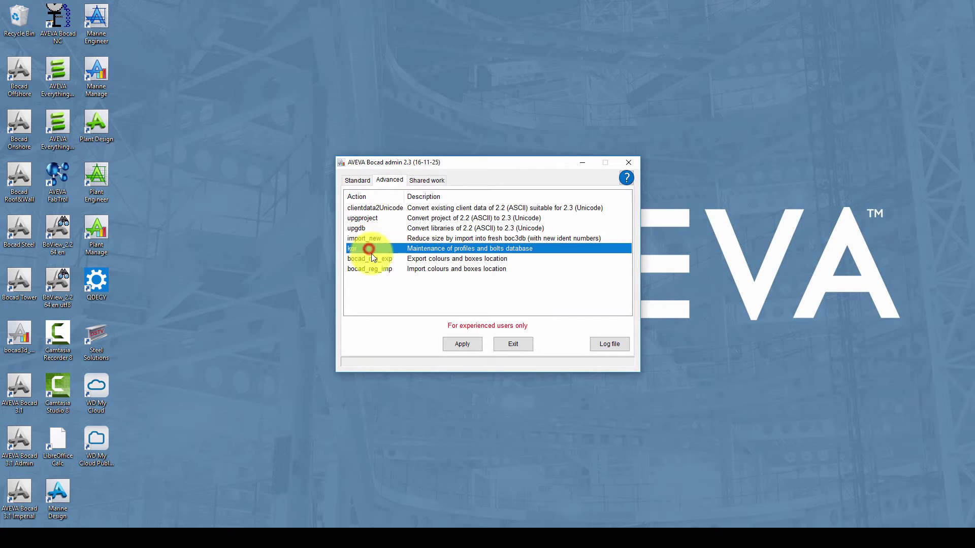
click(468, 343)
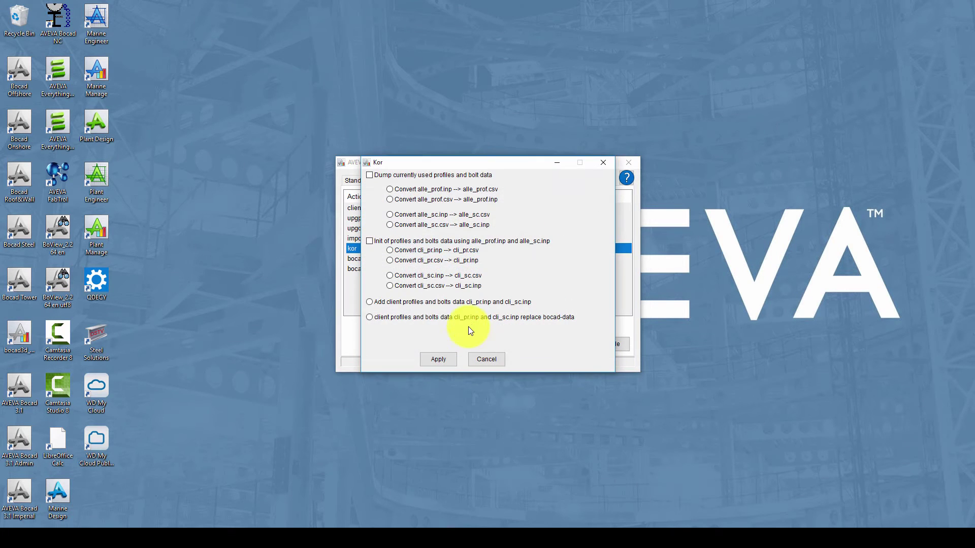
- Rebuild the database with 'client profiles ... replace bocad-data', then close the admin tool
click(438, 316)
click(441, 318)
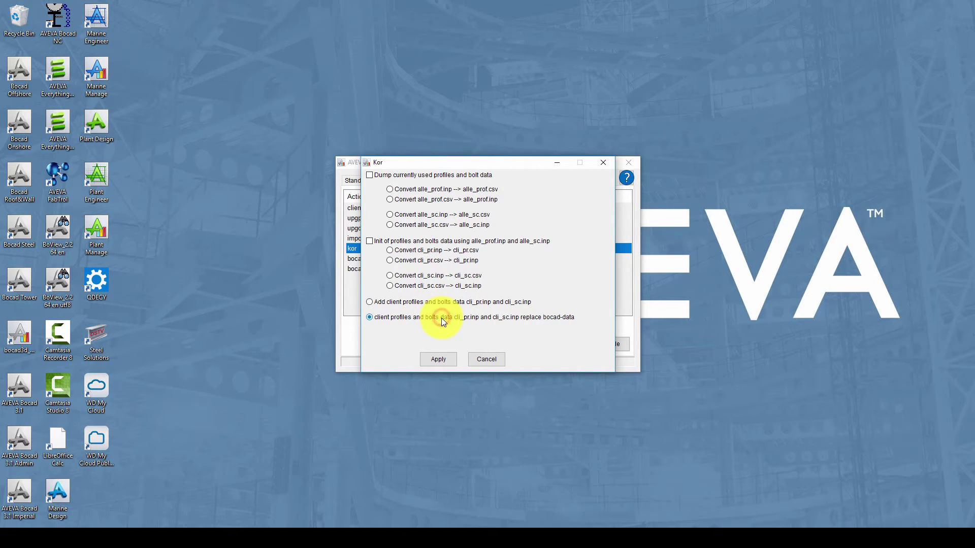
click(449, 357)
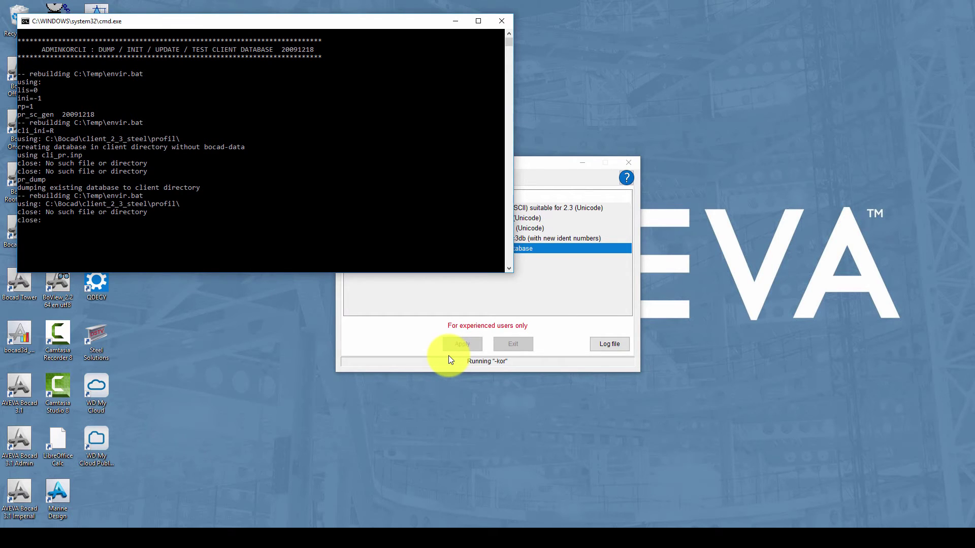
key(Return)
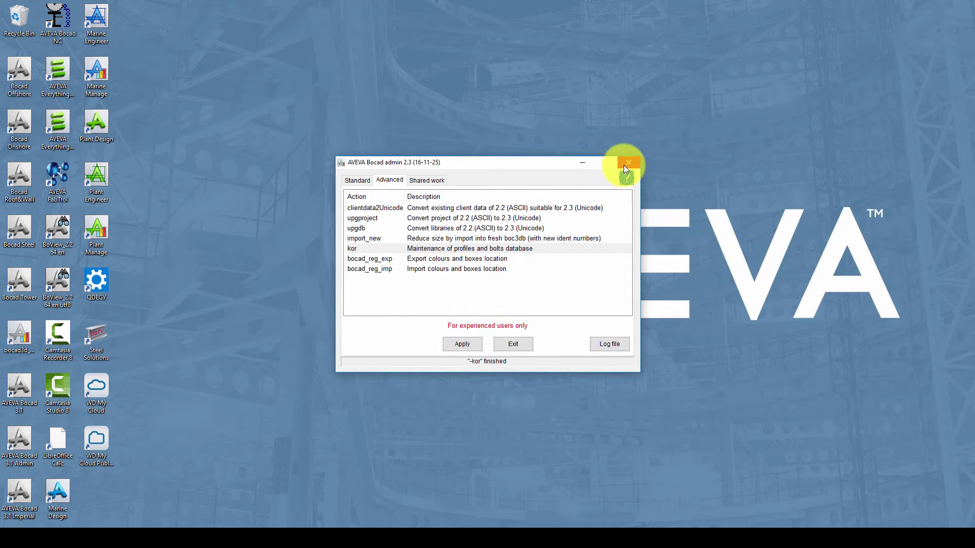
click(625, 167)
click(91, 518)
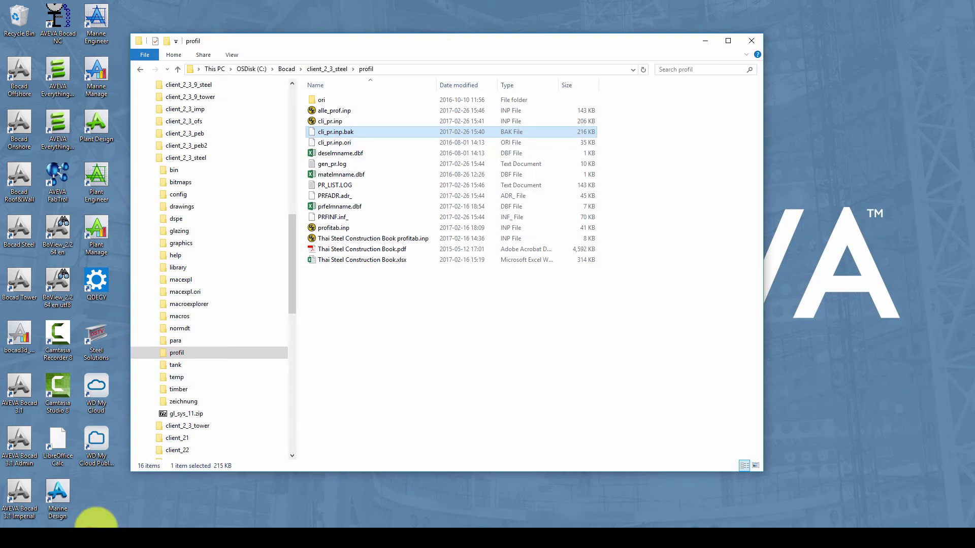
double_click(341, 114)
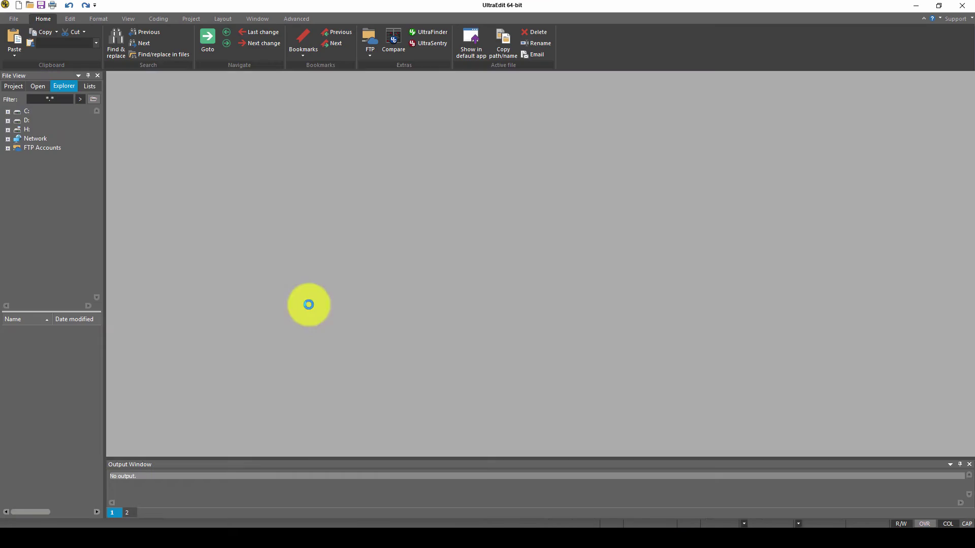
scroll(309, 305, down, 10)
scroll(308, 304, down, 10)
scroll(309, 304, down, 15)
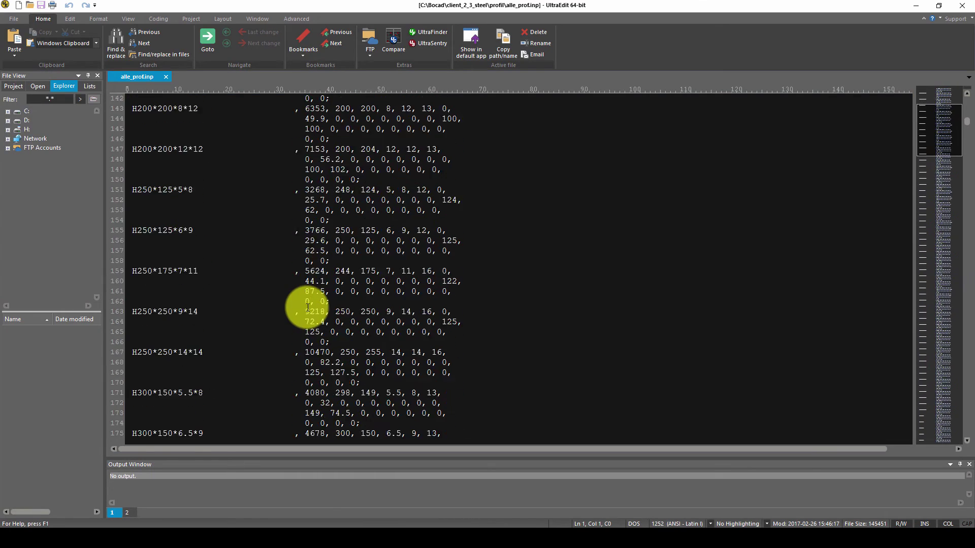
scroll(308, 307, down, 17)
scroll(309, 308, down, 17)
scroll(308, 307, down, 17)
scroll(308, 307, down, 18)
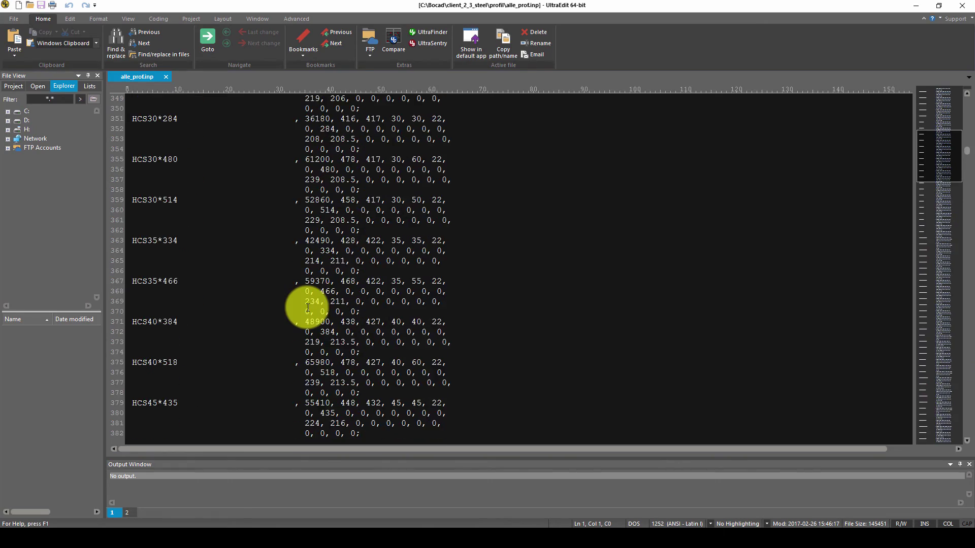
scroll(308, 307, down, 17)
scroll(308, 307, down, 17)
scroll(308, 307, down, 17)
scroll(308, 307, down, 18)
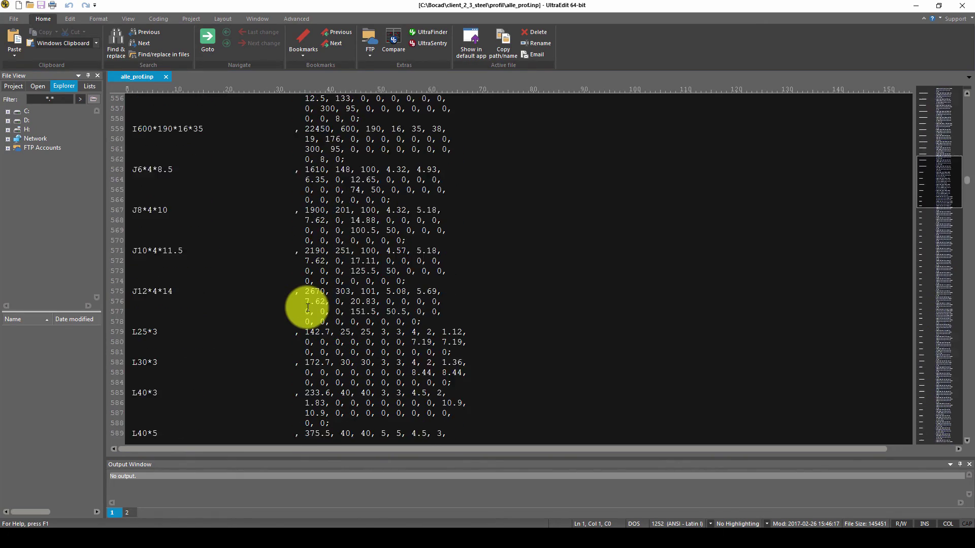
scroll(308, 307, down, 6)
scroll(308, 307, down, 7)
scroll(308, 307, down, 6)
scroll(309, 307, down, 7)
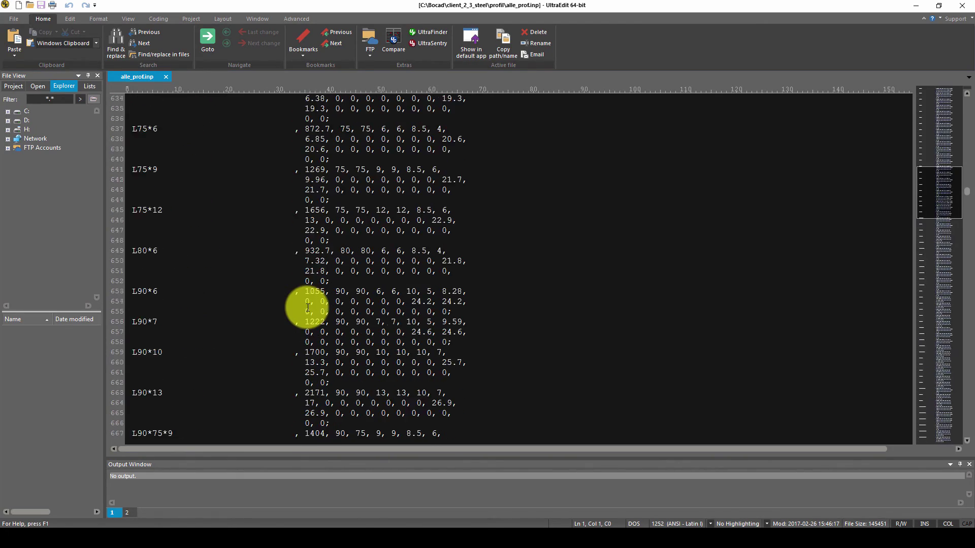
scroll(307, 308, down, 3)
scroll(308, 308, down, 3)
scroll(308, 308, down, 2)
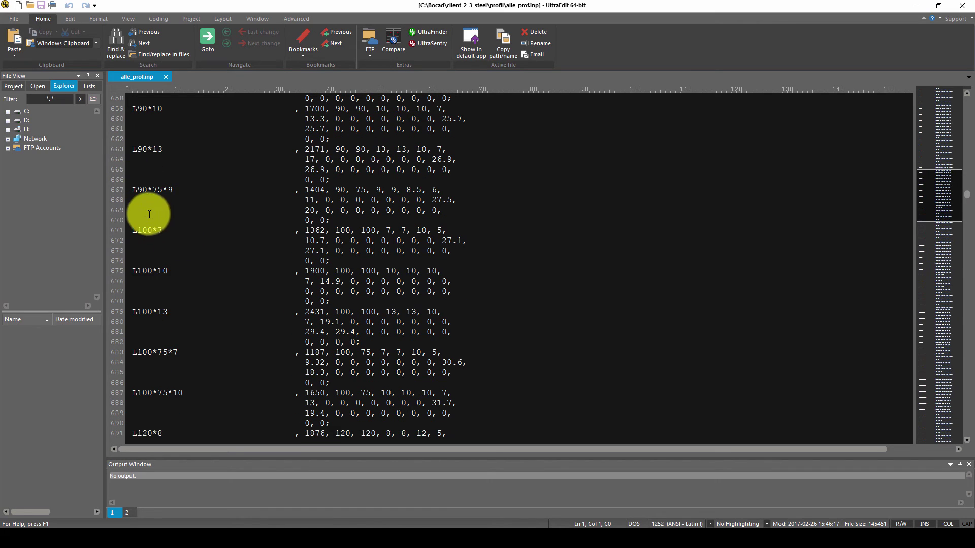
drag(133, 271, 131, 300)
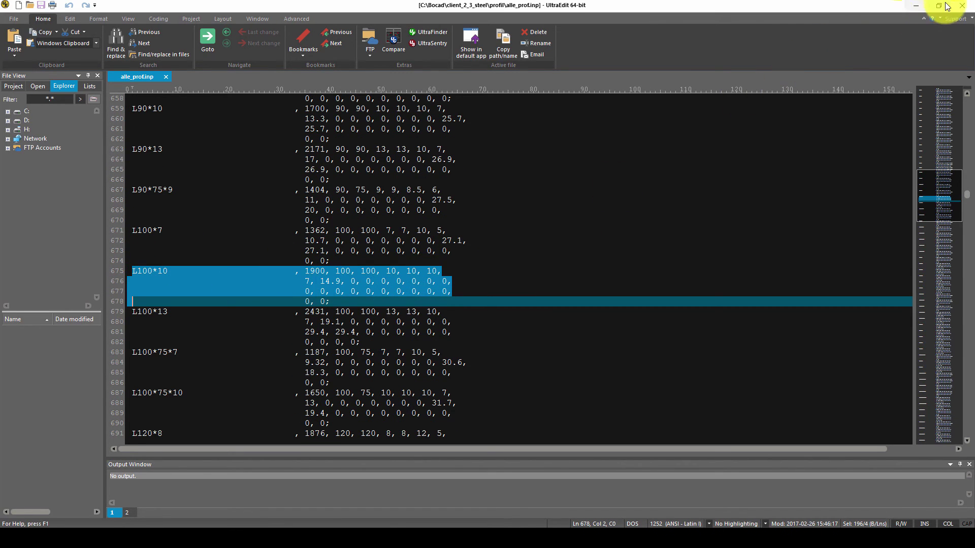
click(963, 6)
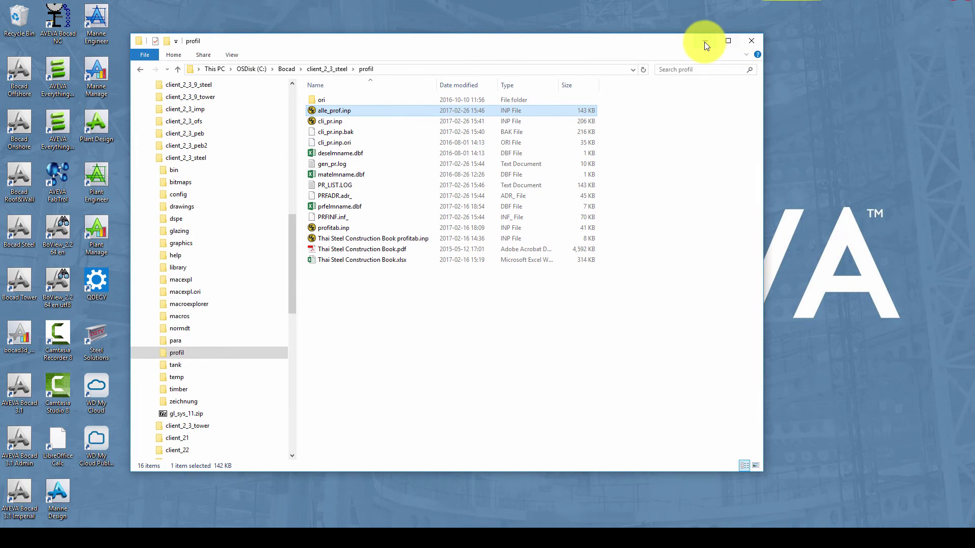
- Launch AVEVA Bocad Steel from the desktop
click(704, 41)
double_click(20, 241)
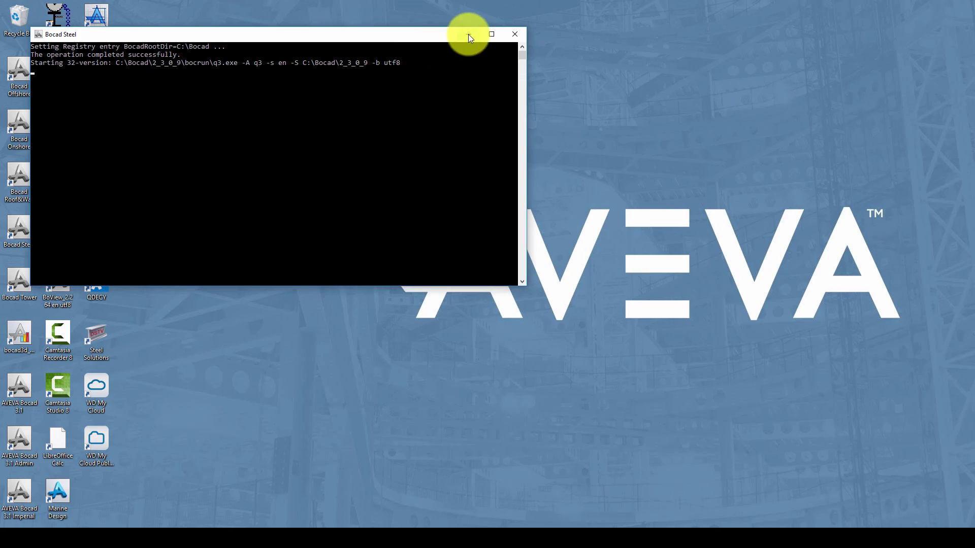
click(468, 34)
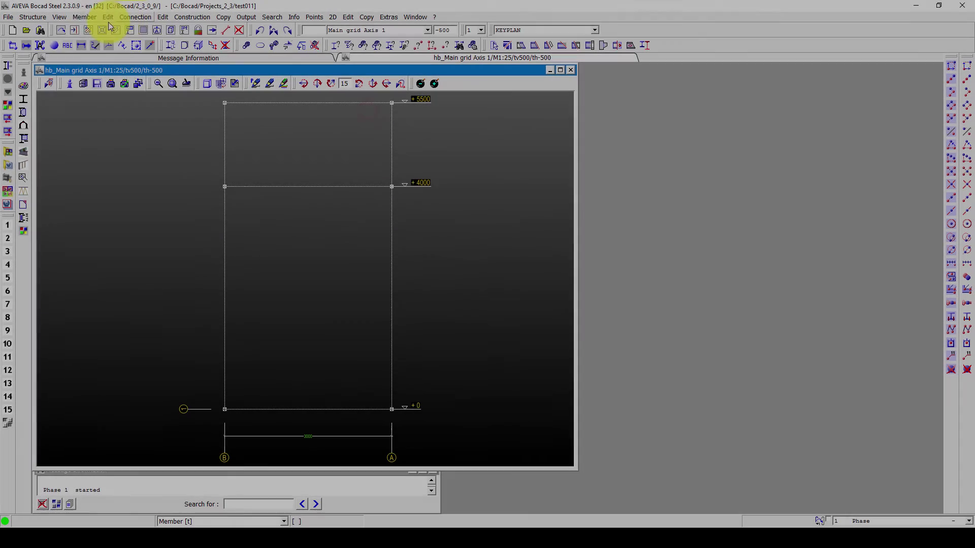
- Create an L100*10 member from grid B's bottom node to grid A at +4000
click(86, 18)
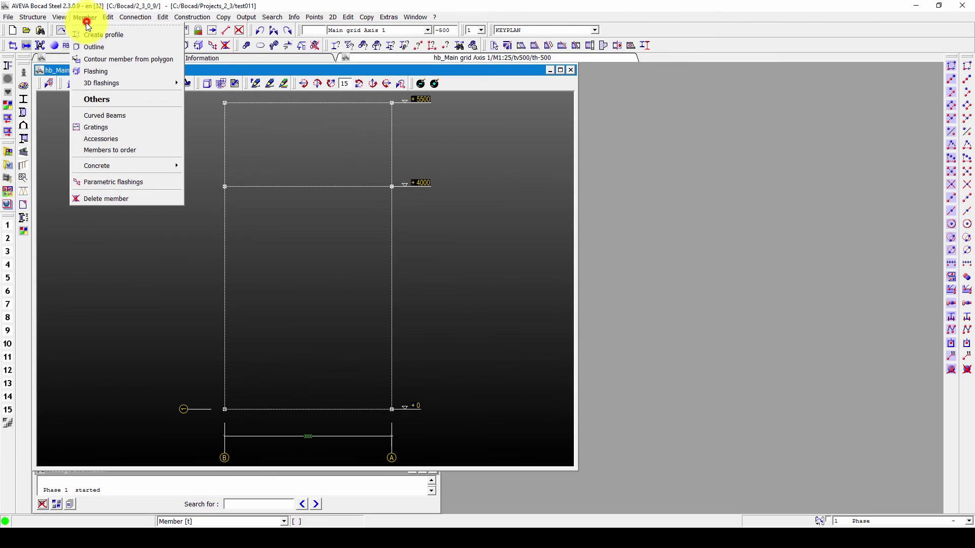
click(89, 33)
click(174, 135)
text(L100*)
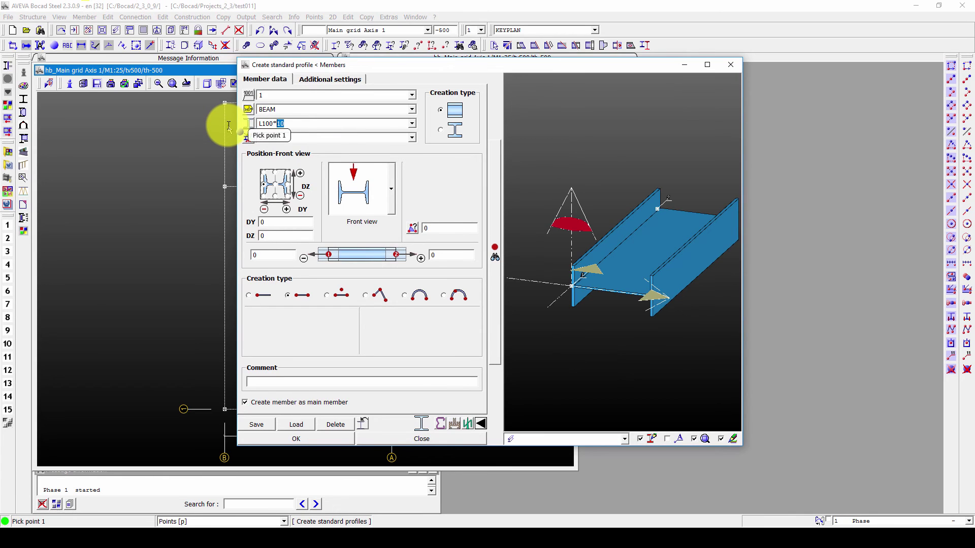
text(7)
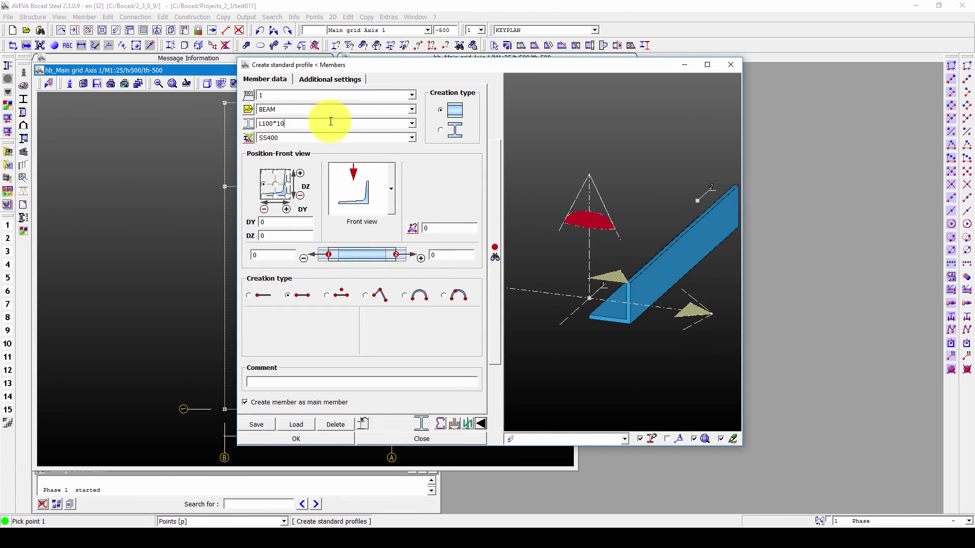
click(273, 440)
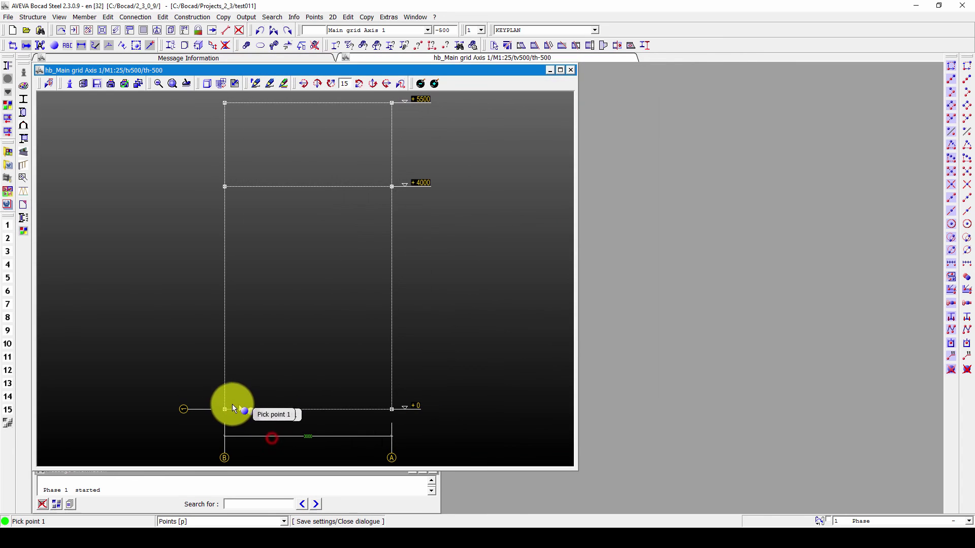
click(229, 406)
click(406, 184)
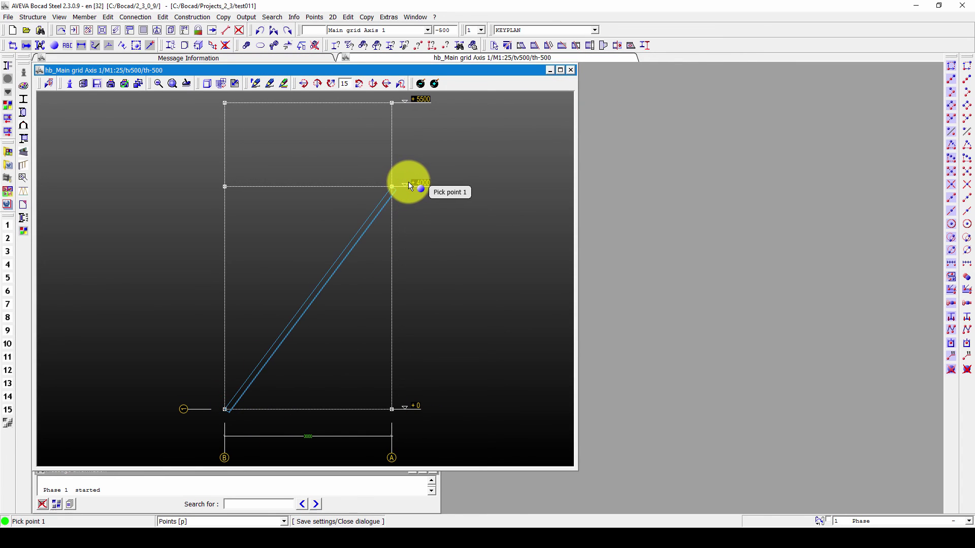